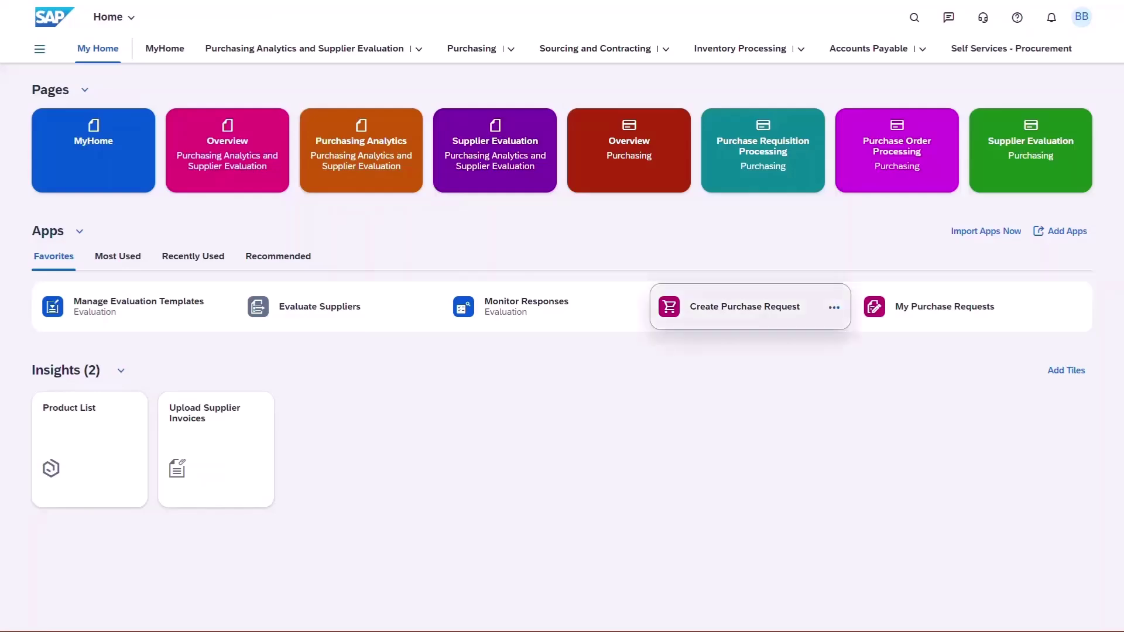
# - Add the pink CHERRY GENTIX BT Mouse Cherry Blossom from the Mouse & Keyboards recommendations to the cart
pyautogui.click(745, 306)
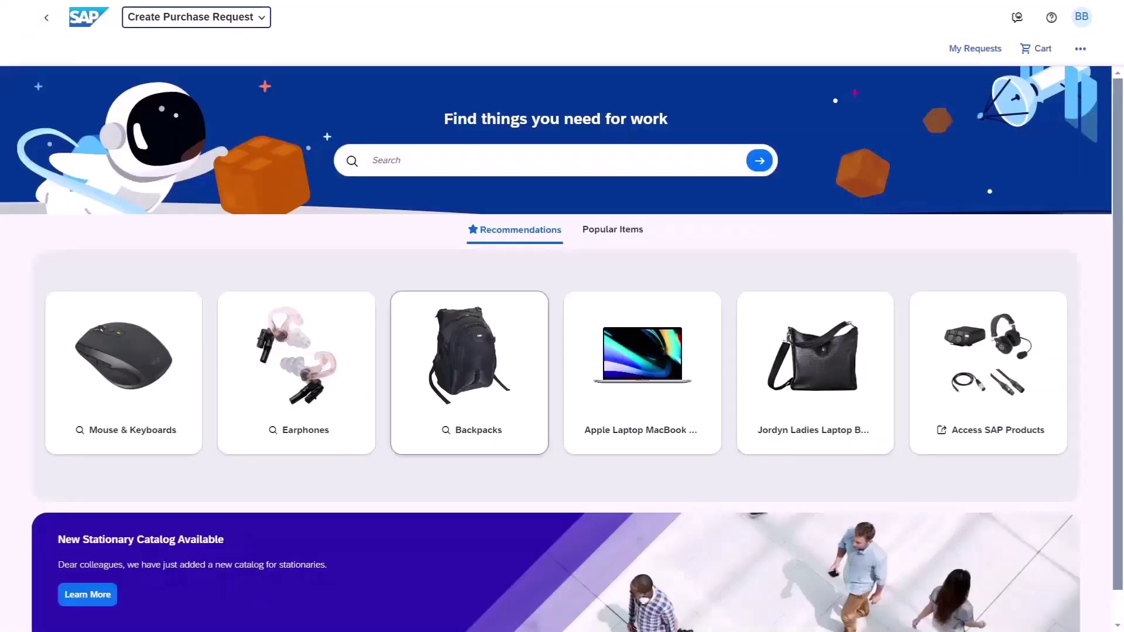
pyautogui.click(124, 389)
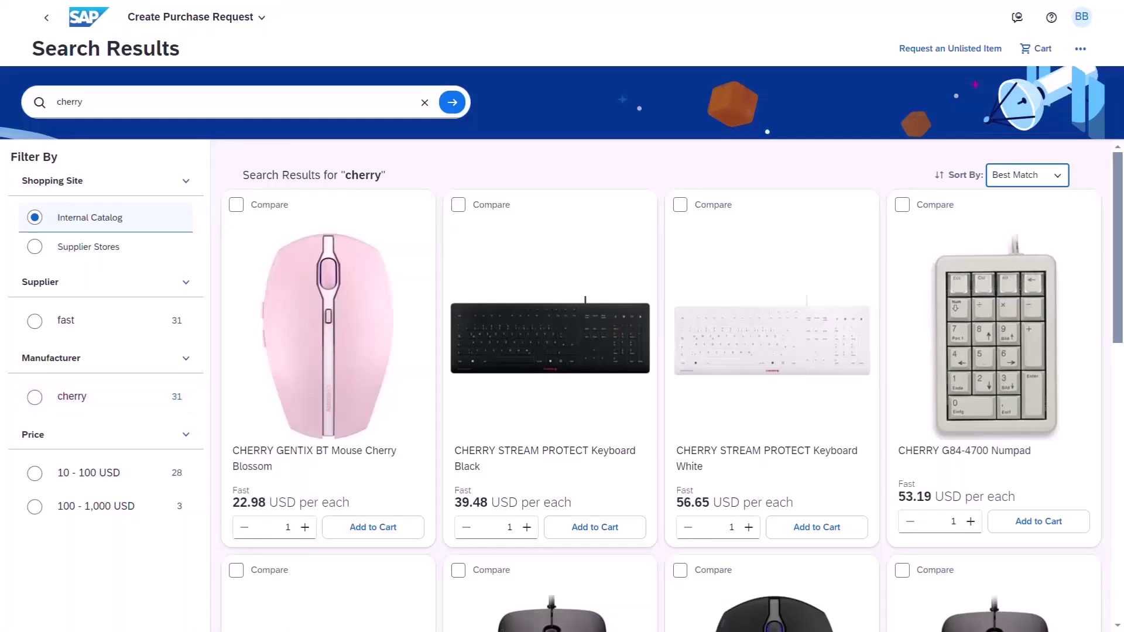
pyautogui.scroll(-8, 373, 438)
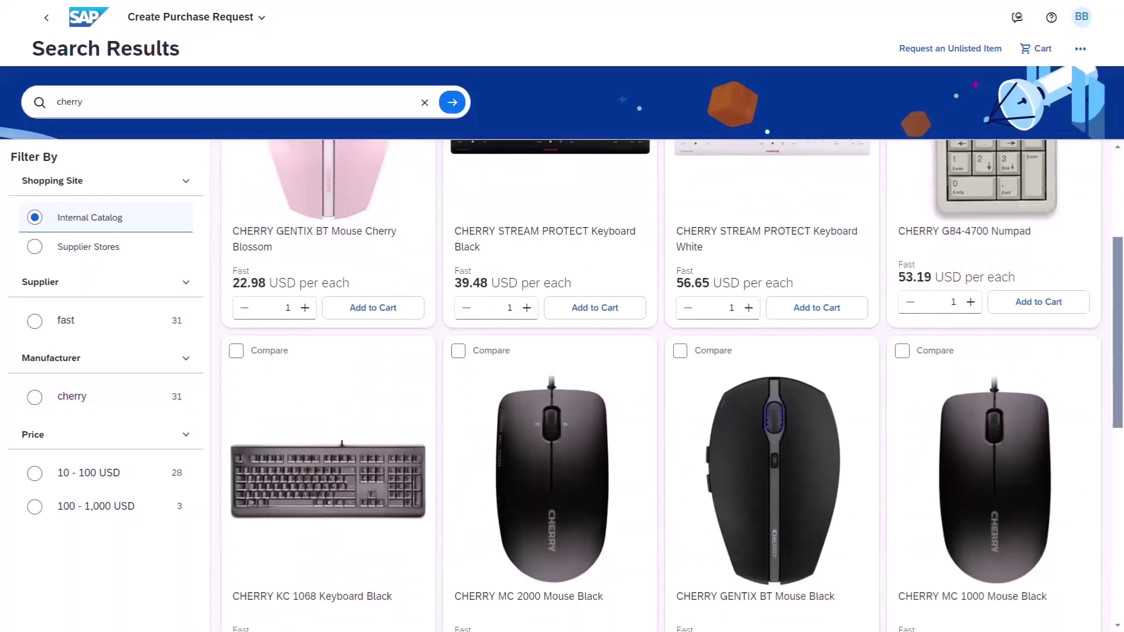
pyautogui.scroll(-4, 372, 438)
pyautogui.scroll(10, 373, 438)
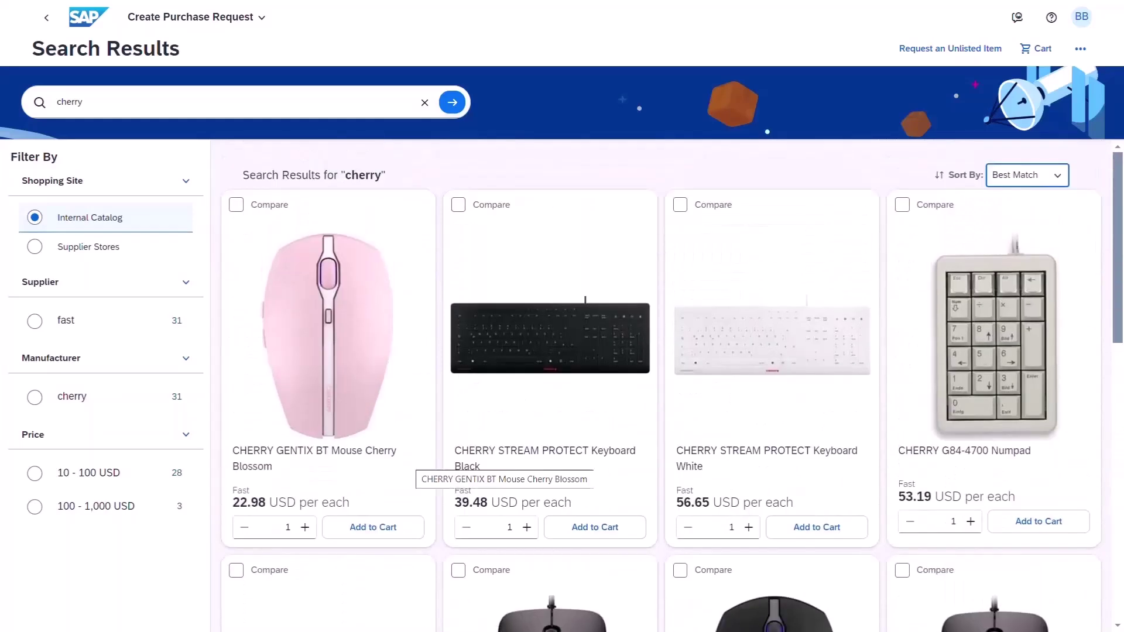
pyautogui.click(368, 528)
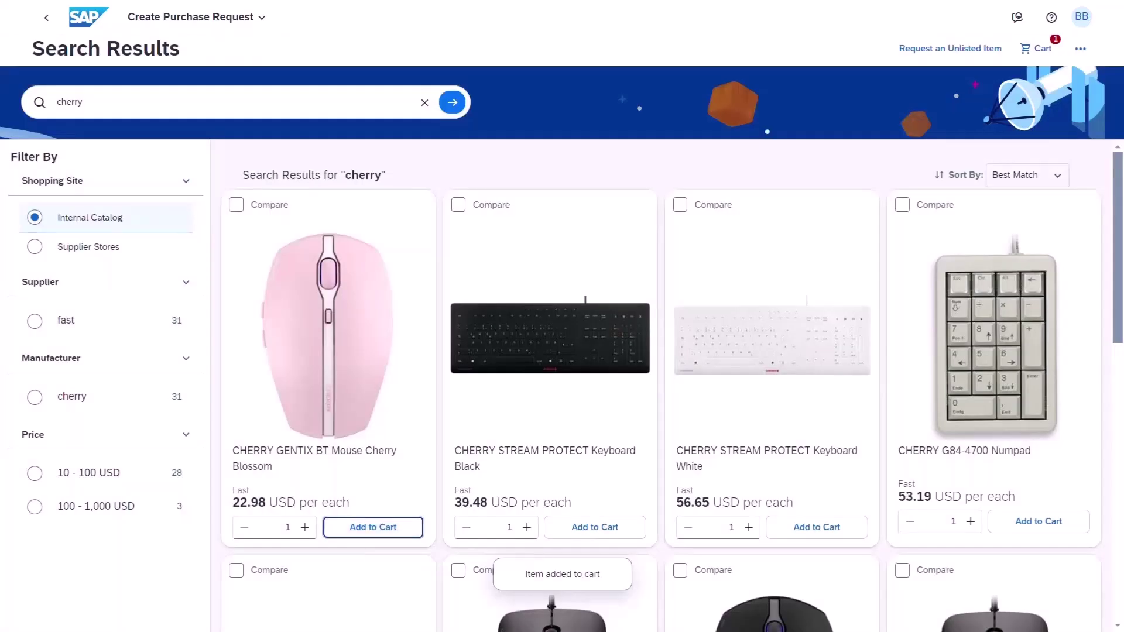
pyautogui.click(1036, 49)
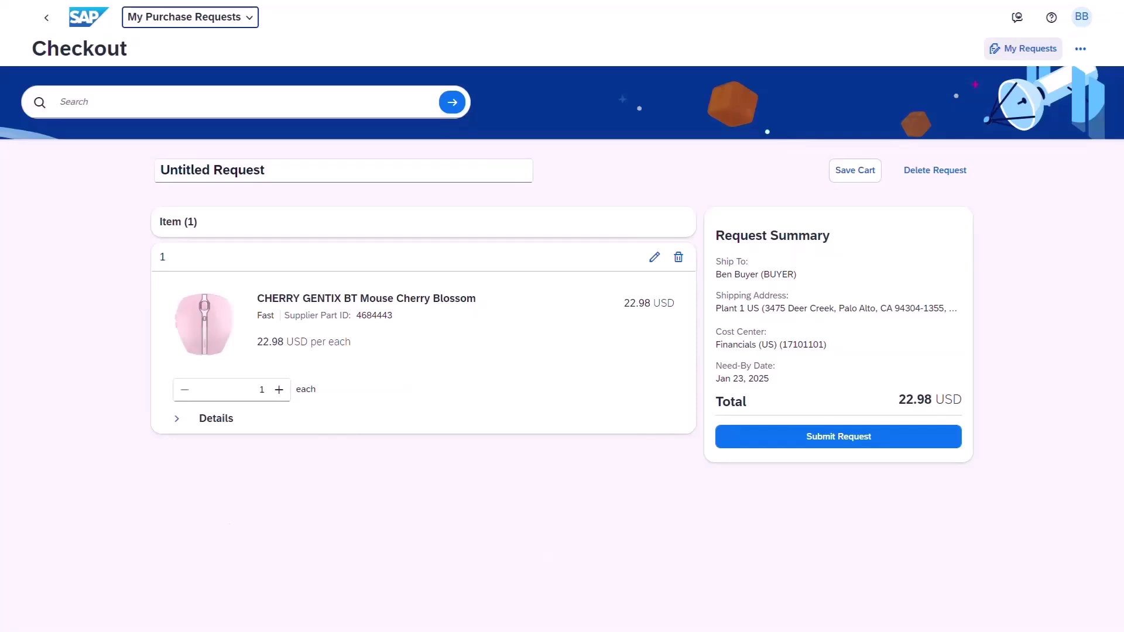
# - Set the mouse line item's Need-By Date to Jan 31, 2025 in the checkout request
pyautogui.click(177, 418)
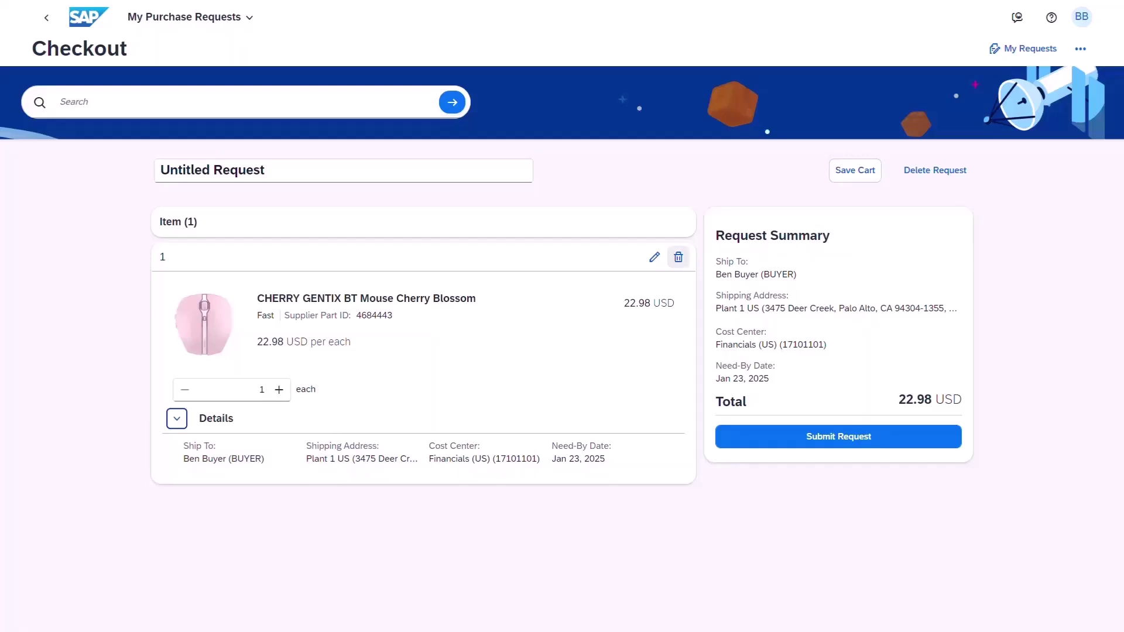
pyautogui.click(654, 257)
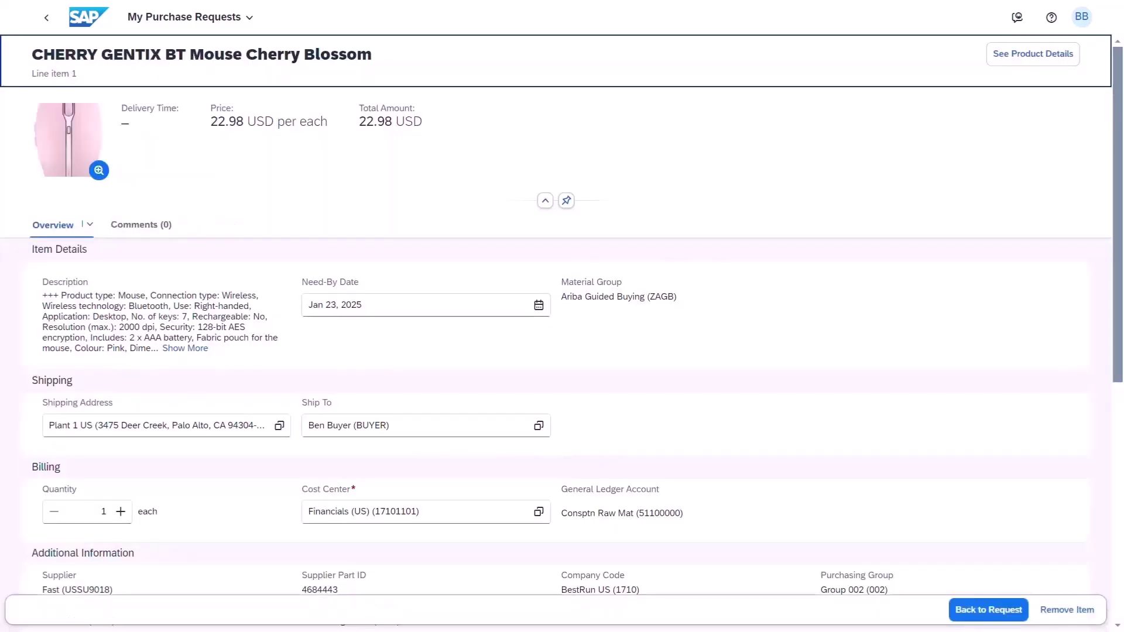
pyautogui.click(538, 304)
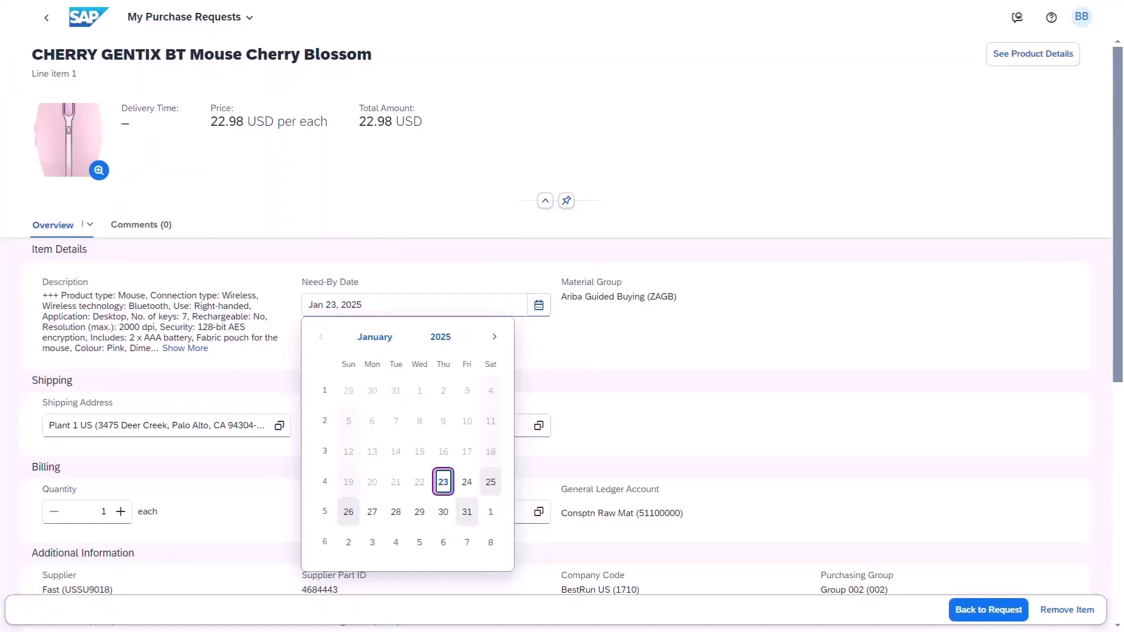
pyautogui.click(466, 511)
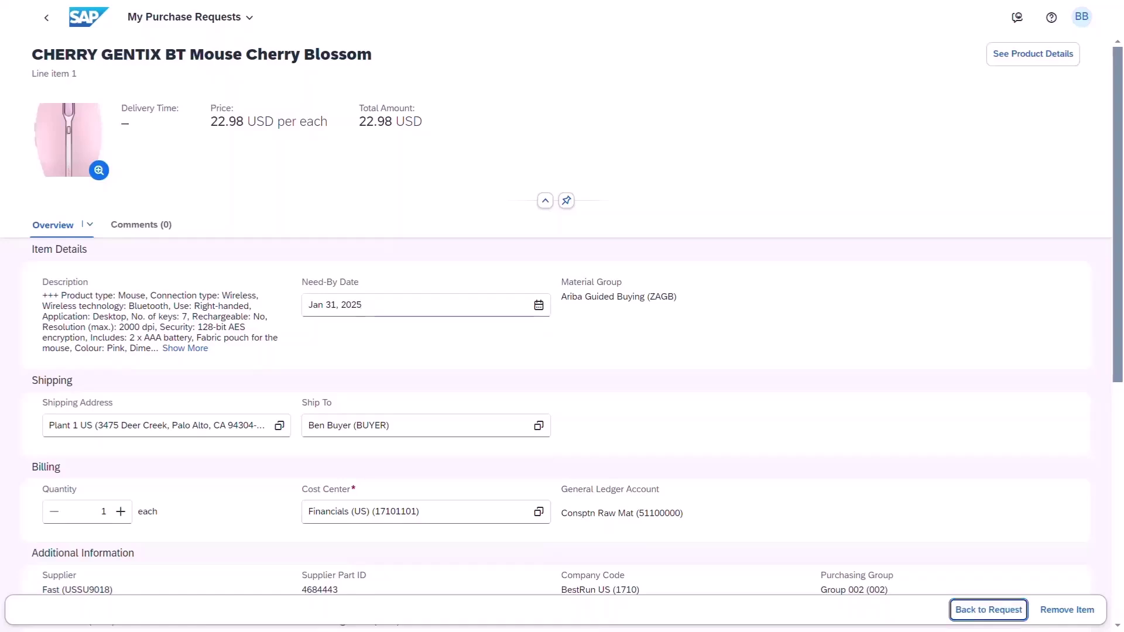
pyautogui.click(988, 609)
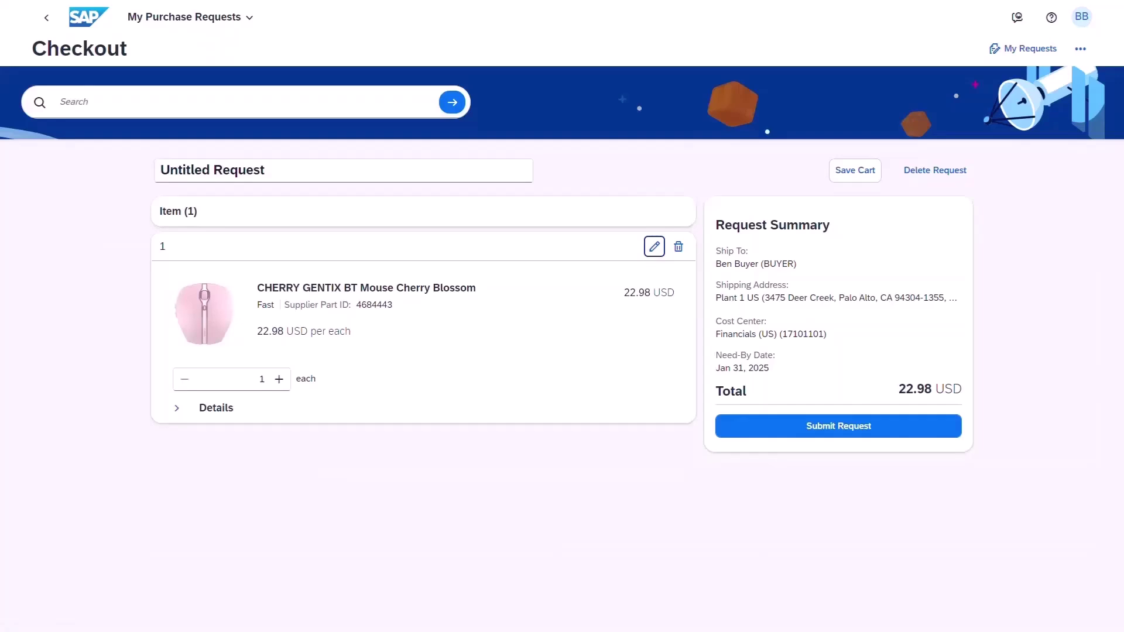
# - Submit the 22.98 USD mouse purchase request and dismiss the Request submitted confirmation
pyautogui.click(176, 408)
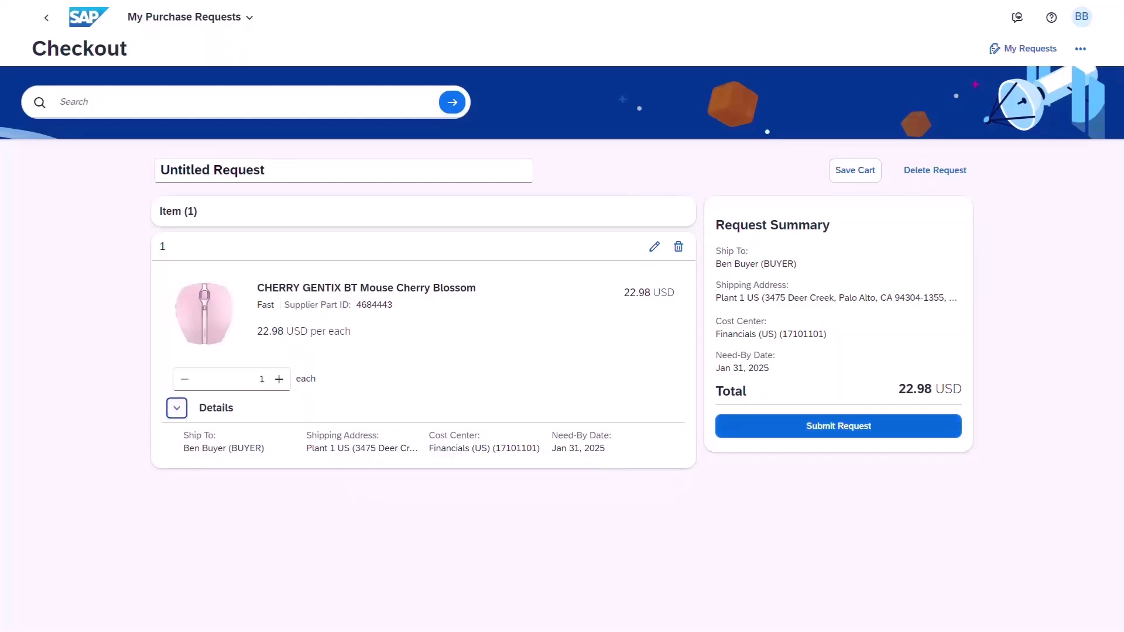
pyautogui.click(878, 426)
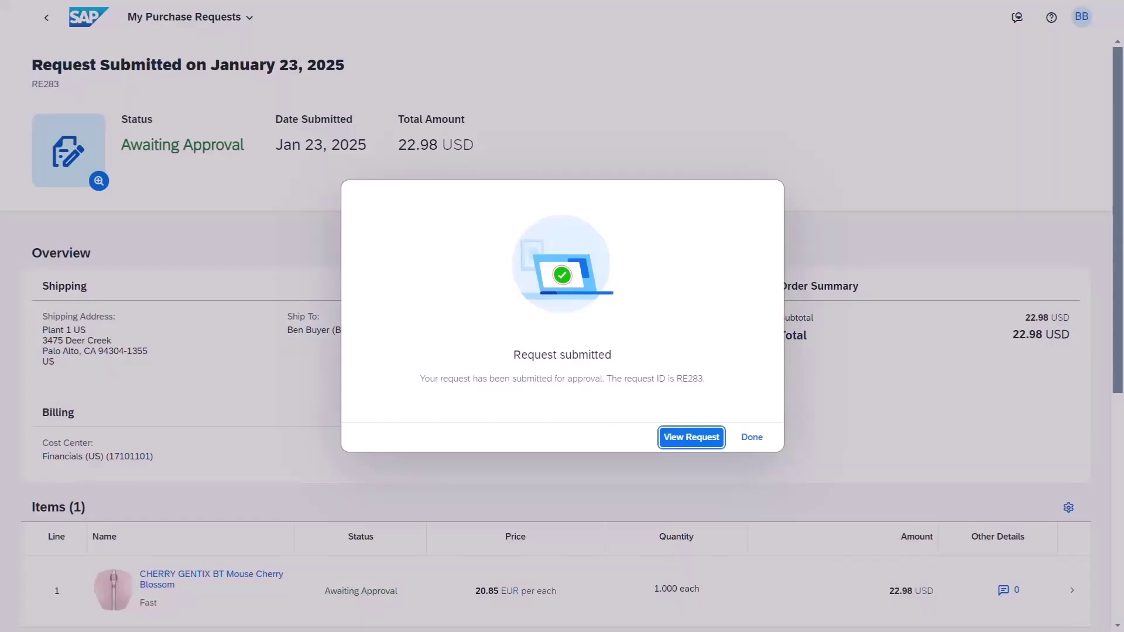
pyautogui.press('Return')
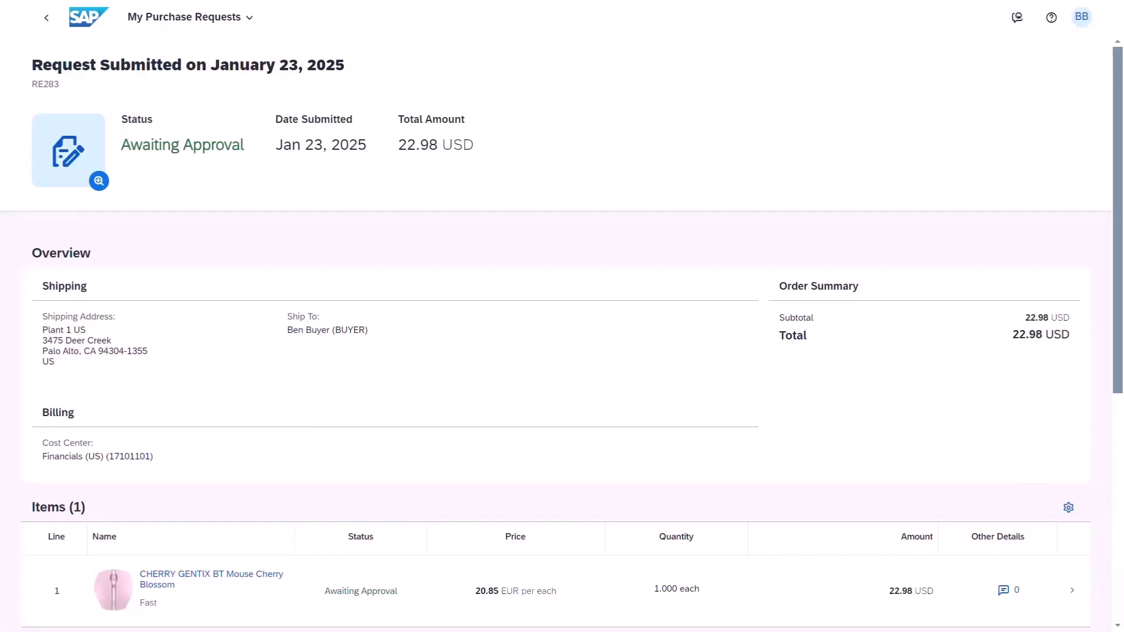
# - Confirm on the mouse item's Approvals tab that Auto Approval completed, then go to the launchpad home
pyautogui.click(1071, 590)
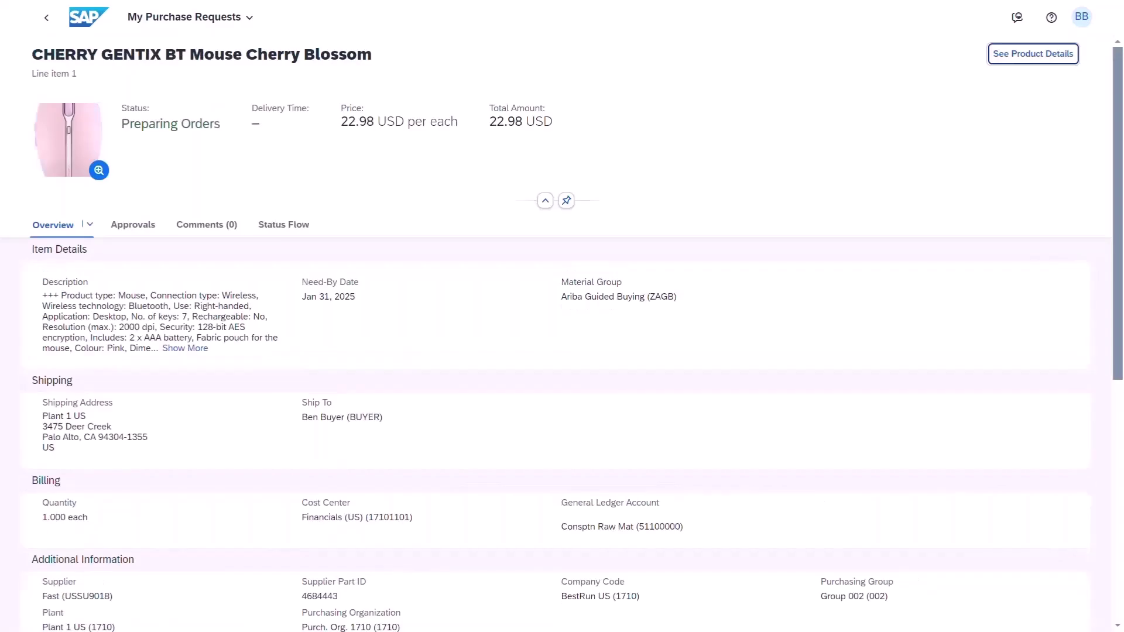
pyautogui.click(133, 225)
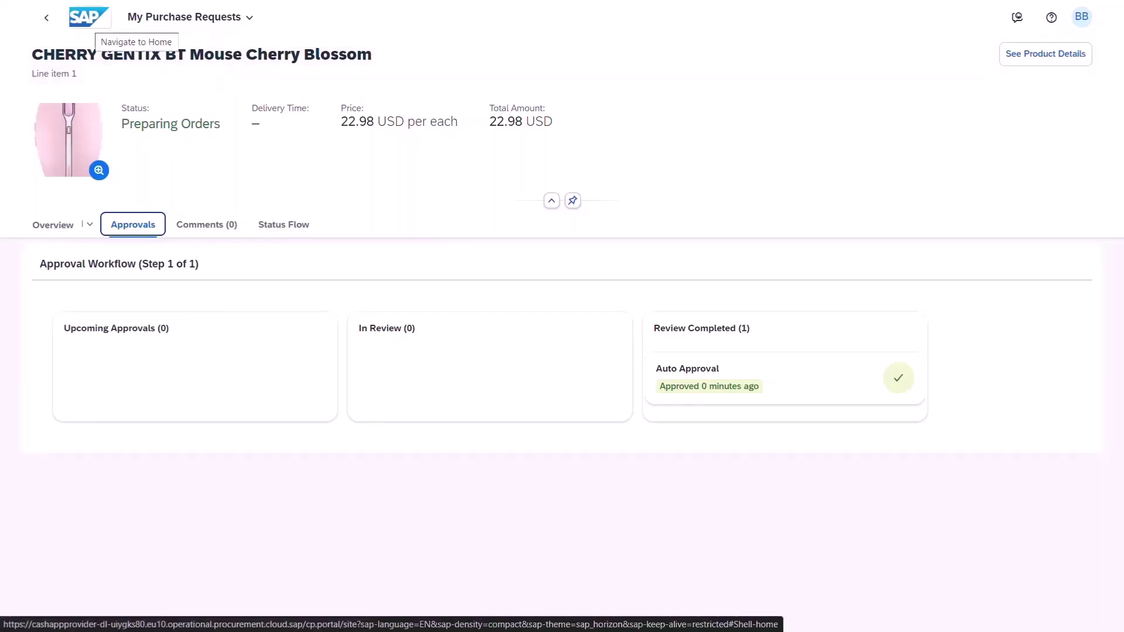
pyautogui.click(89, 19)
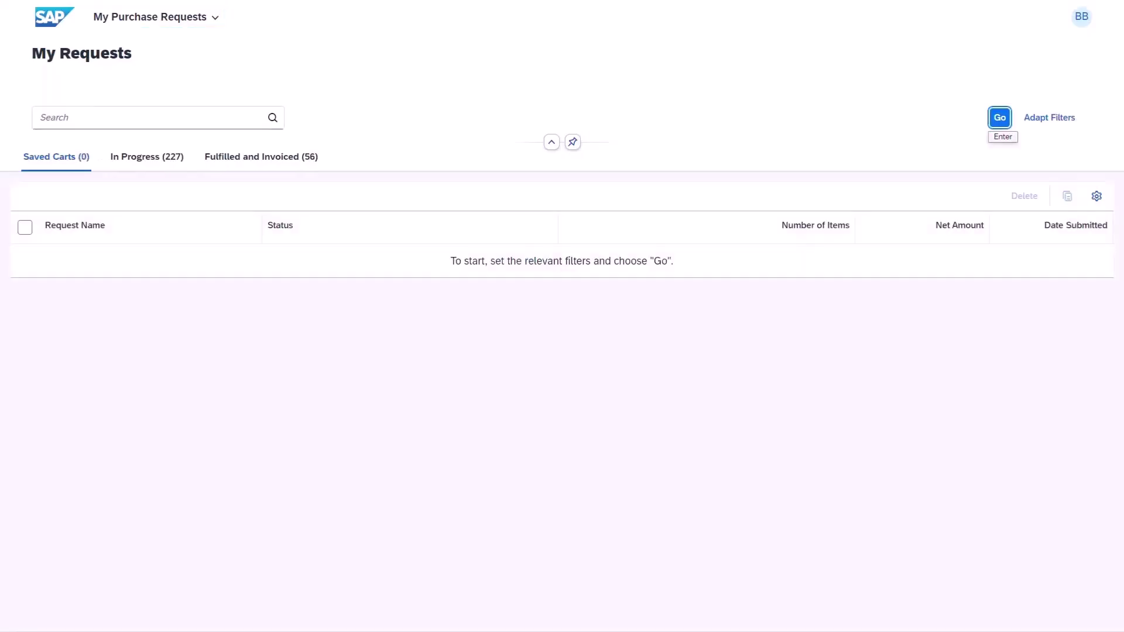
# - Verify the newest in-progress request's item status flow shows Request and Order complete, then go home
pyautogui.click(145, 157)
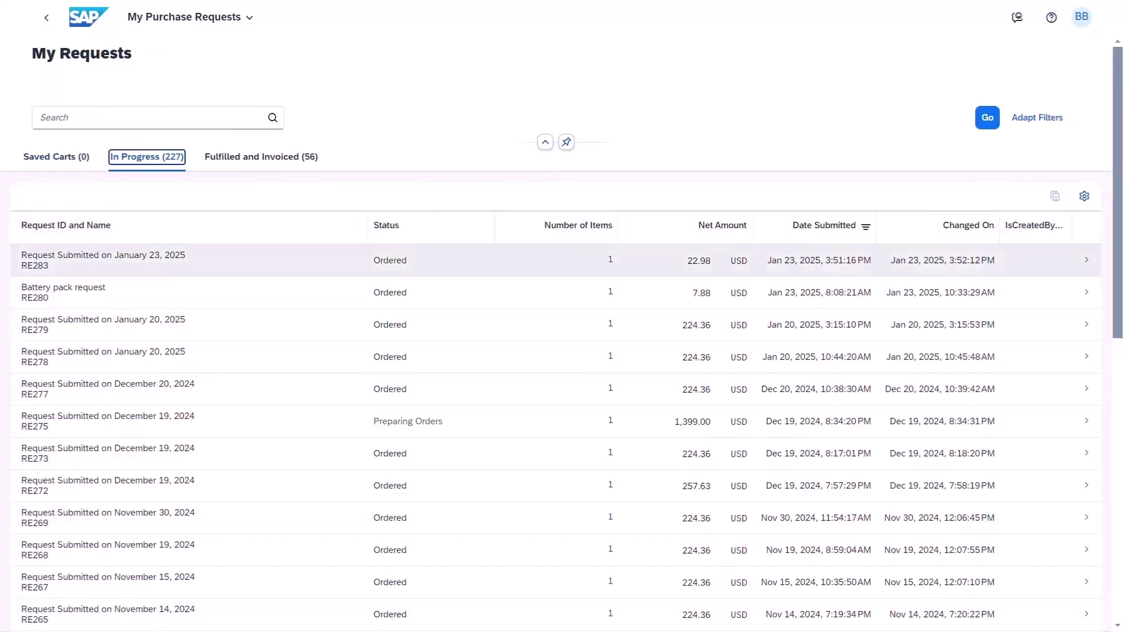
pyautogui.click(516, 260)
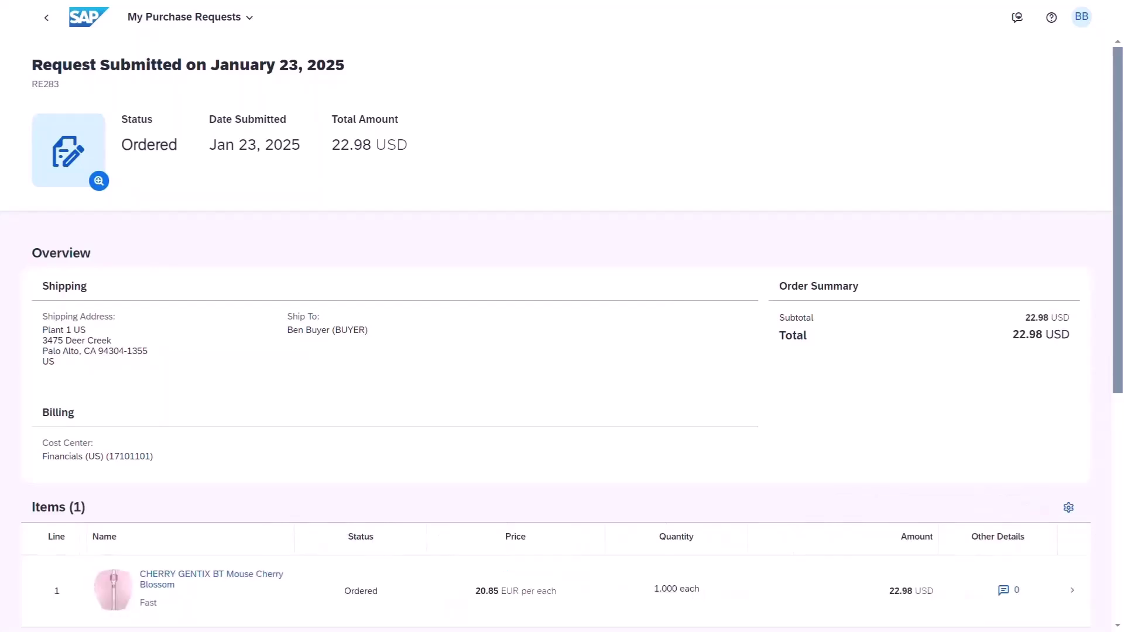
pyautogui.click(1072, 591)
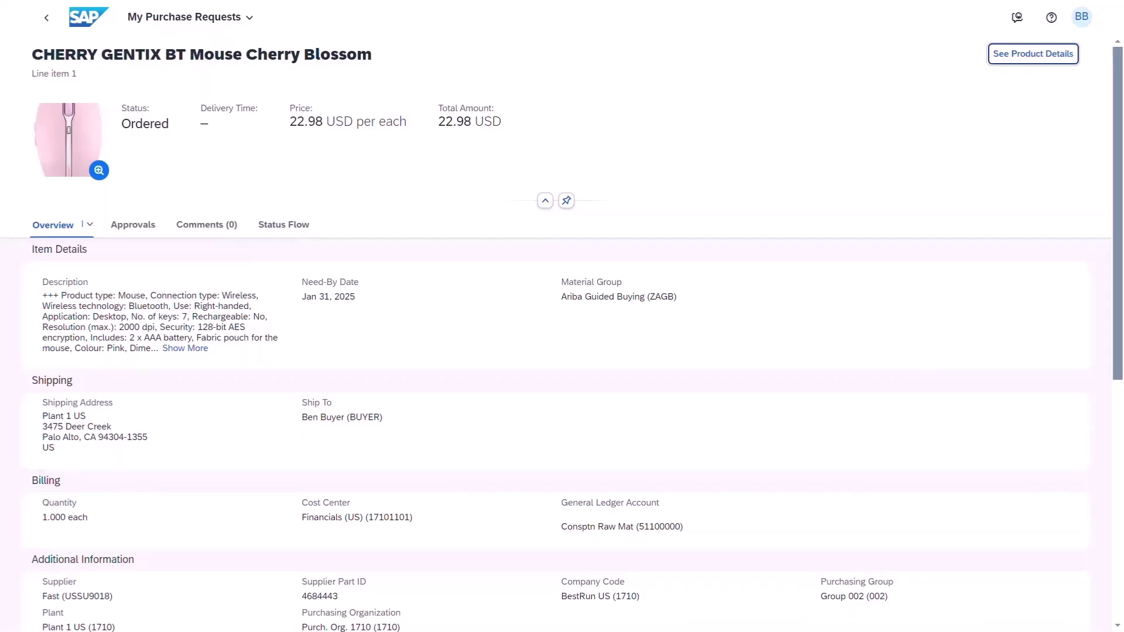
pyautogui.click(283, 225)
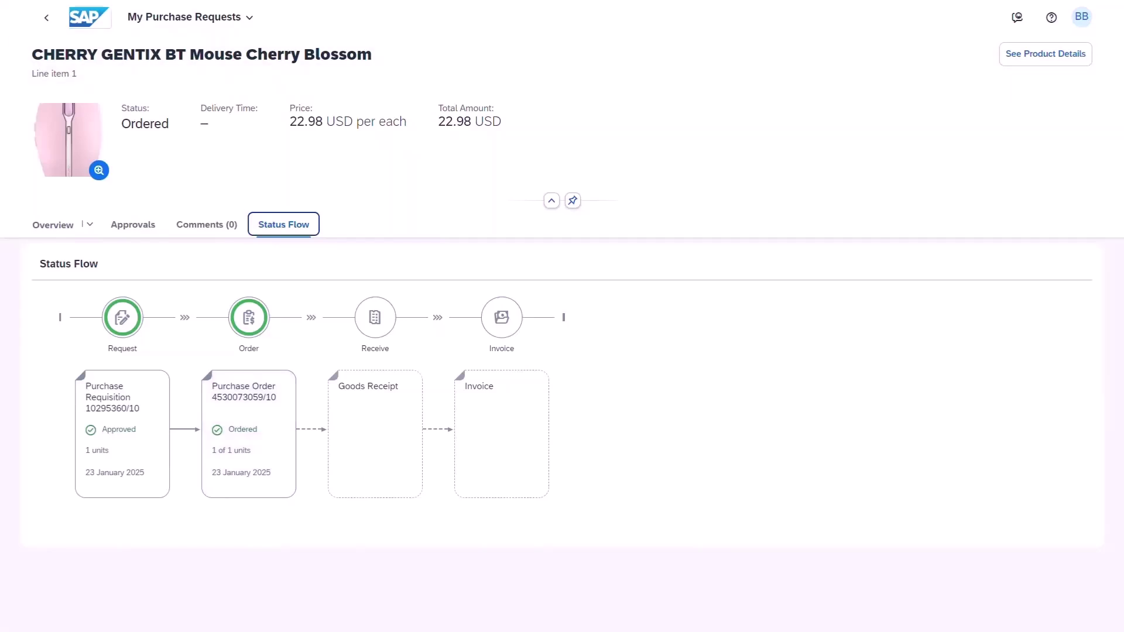
pyautogui.click(88, 18)
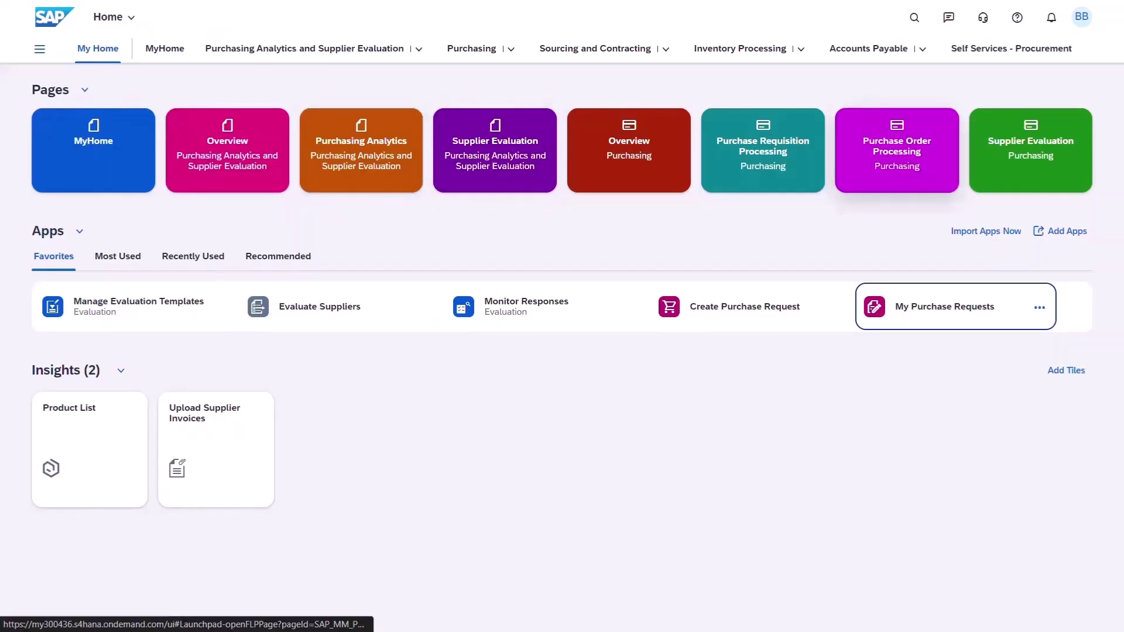
pyautogui.click(907, 175)
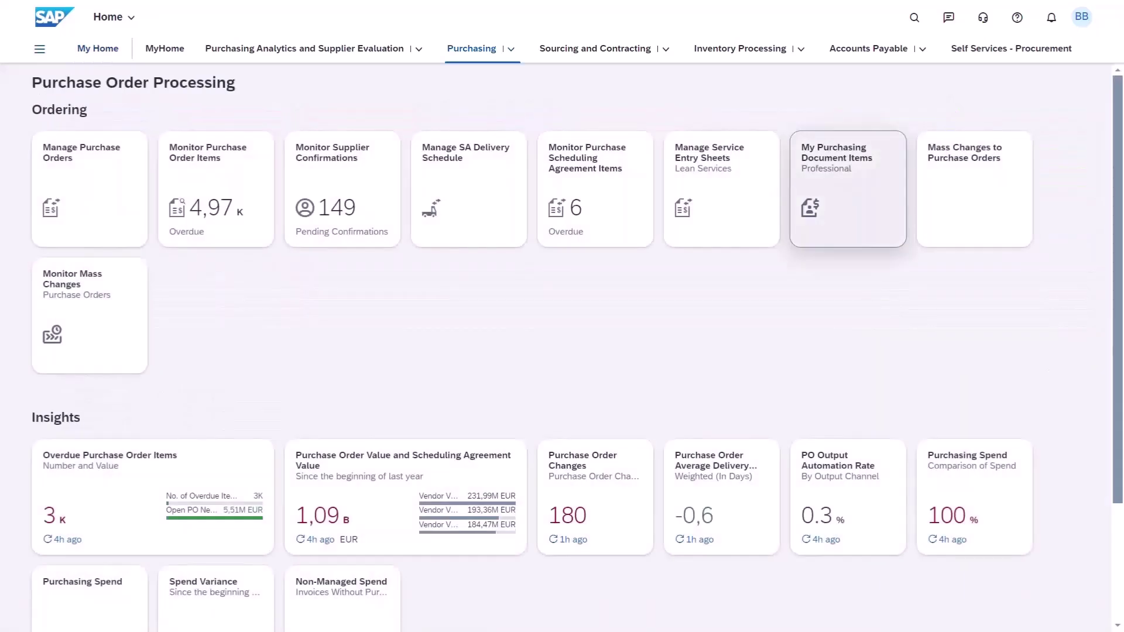
pyautogui.click(89, 189)
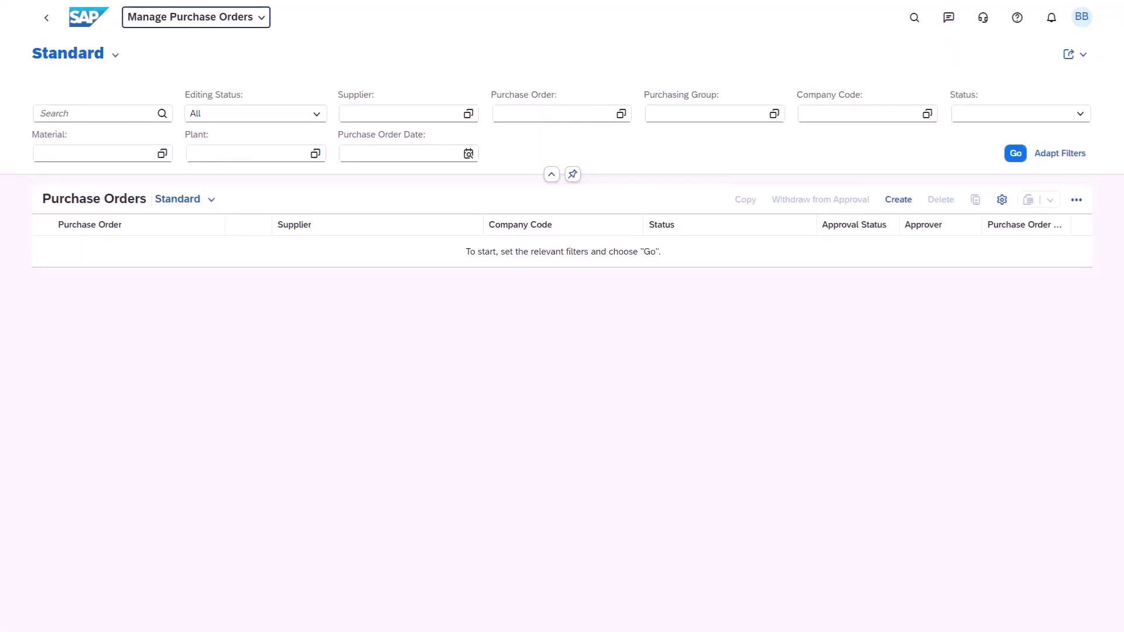
pyautogui.click(468, 153)
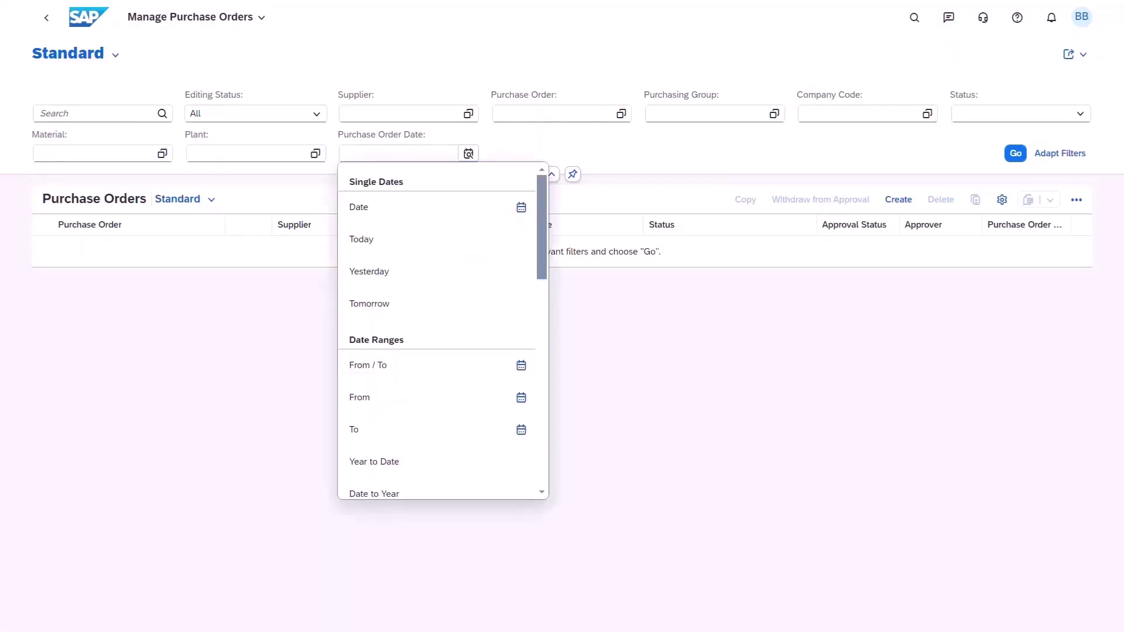
pyautogui.press('Down')
pyautogui.press('Down')
pyautogui.press('Down')
pyautogui.press('Up')
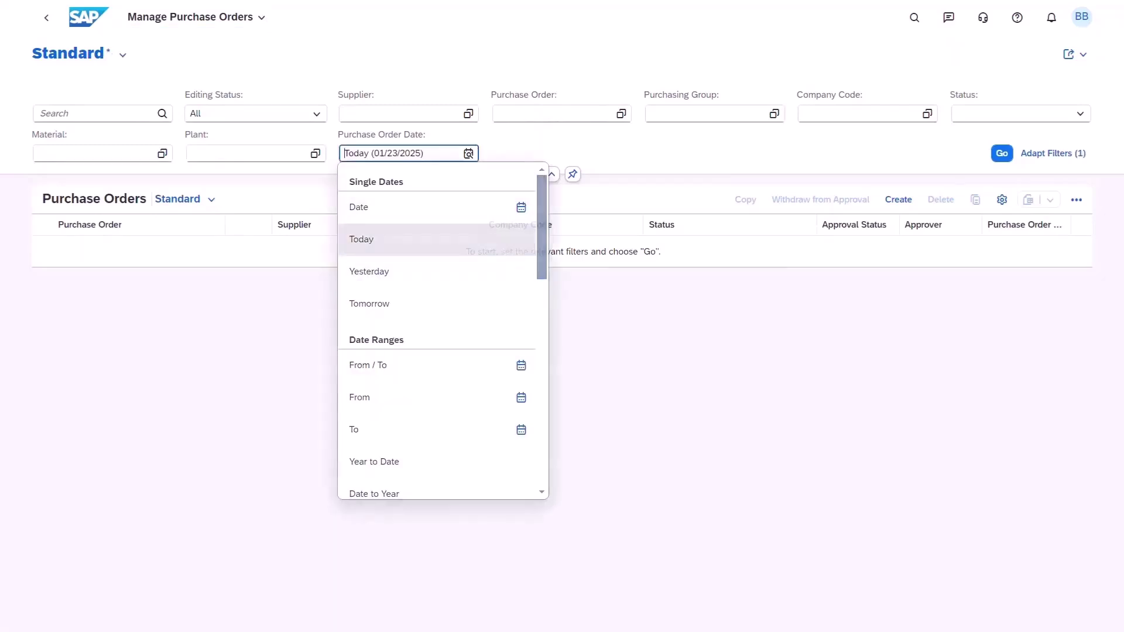
pyautogui.click(1001, 154)
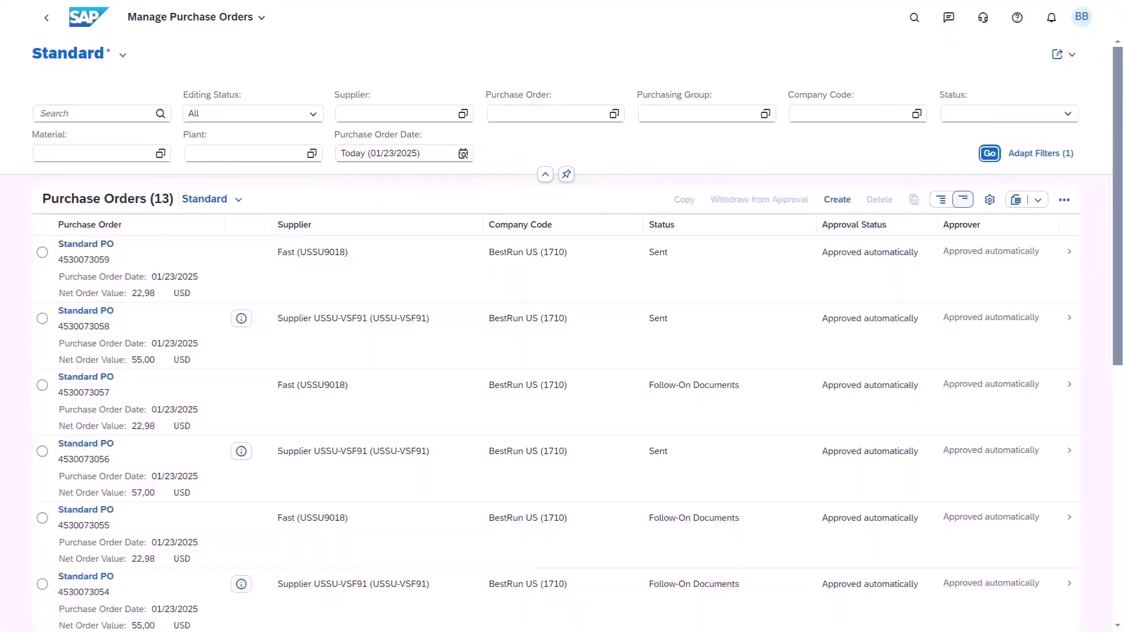
pyautogui.press('Return')
pyautogui.click(42, 252)
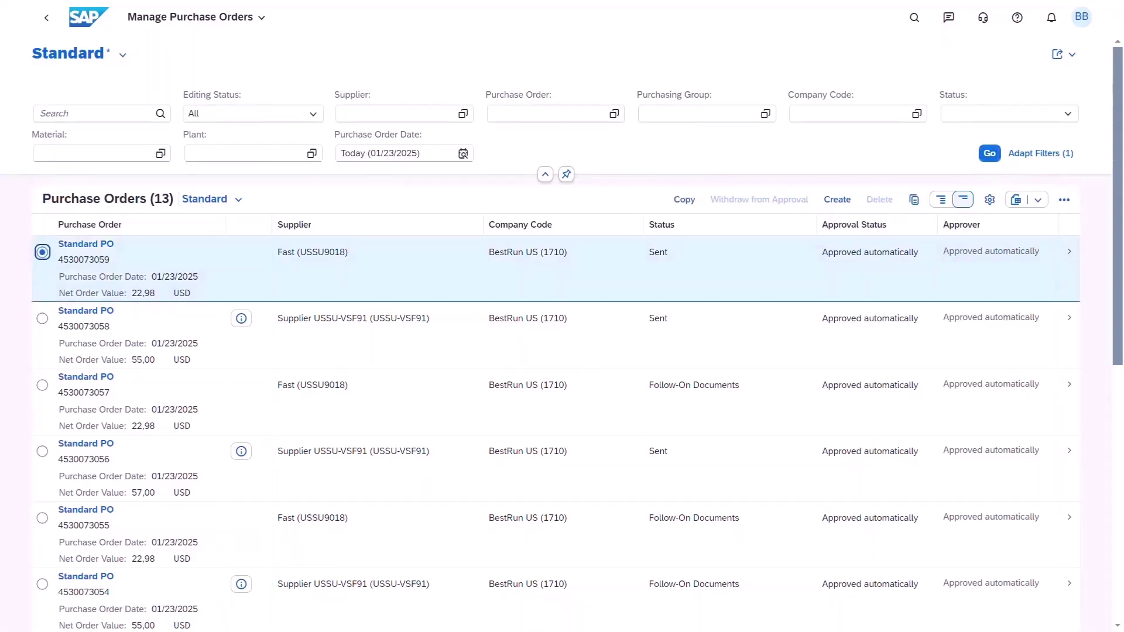
pyautogui.click(1069, 251)
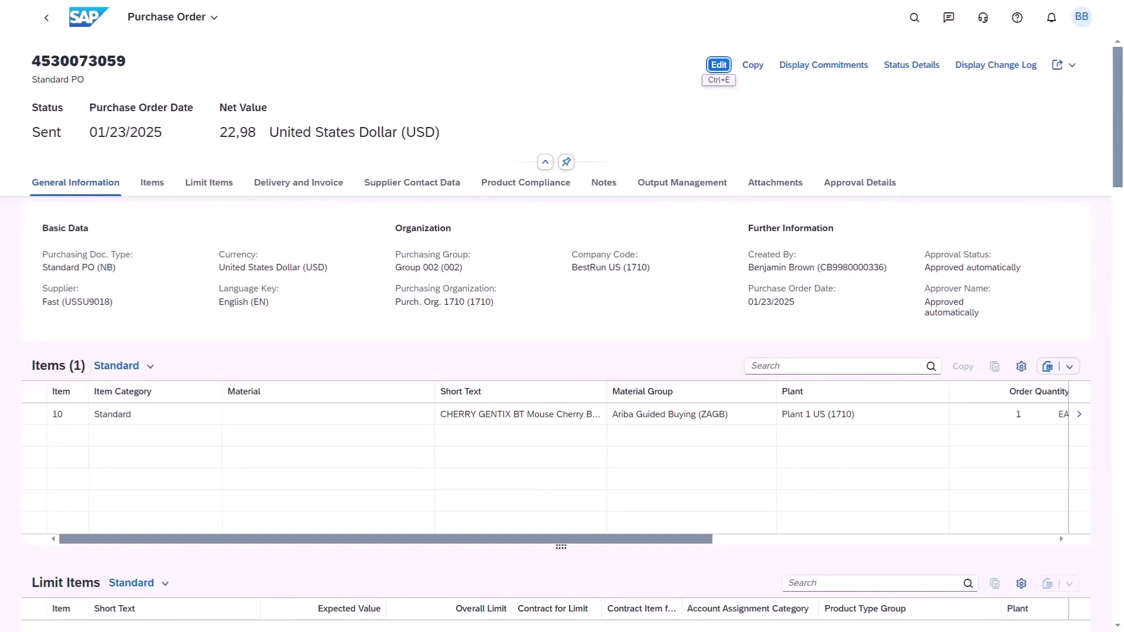
pyautogui.click(682, 182)
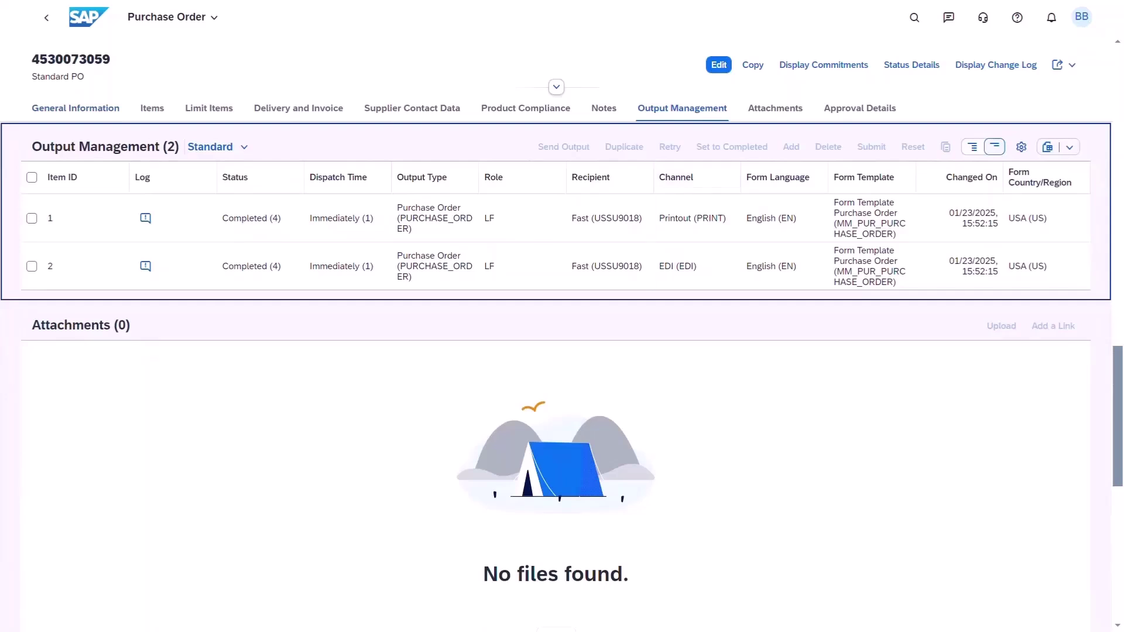
pyautogui.click(973, 147)
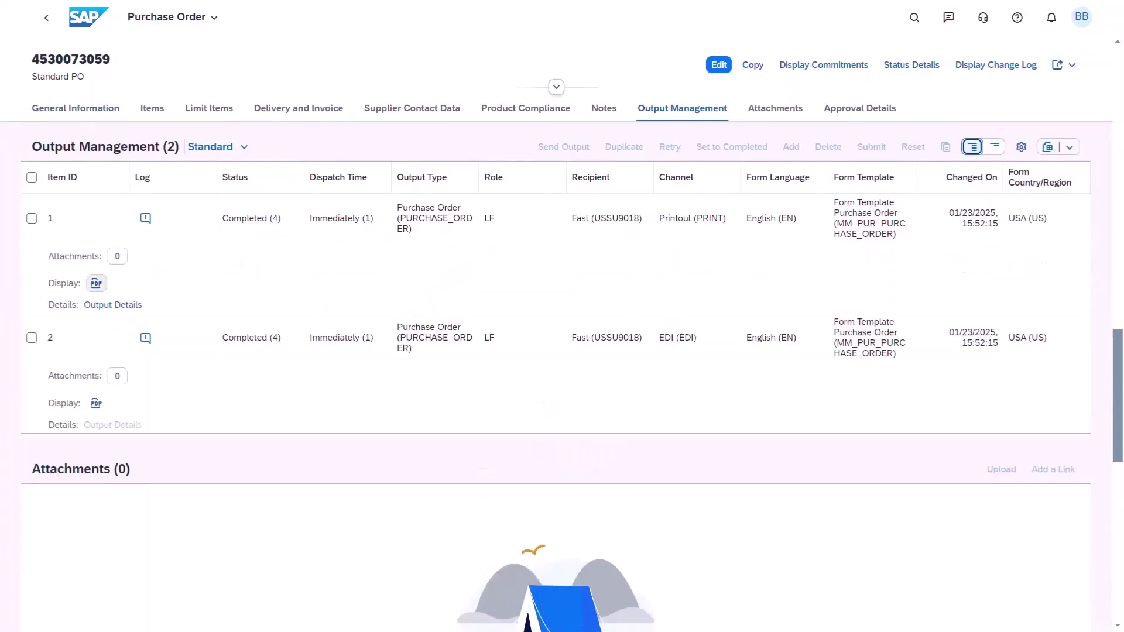
pyautogui.click(96, 283)
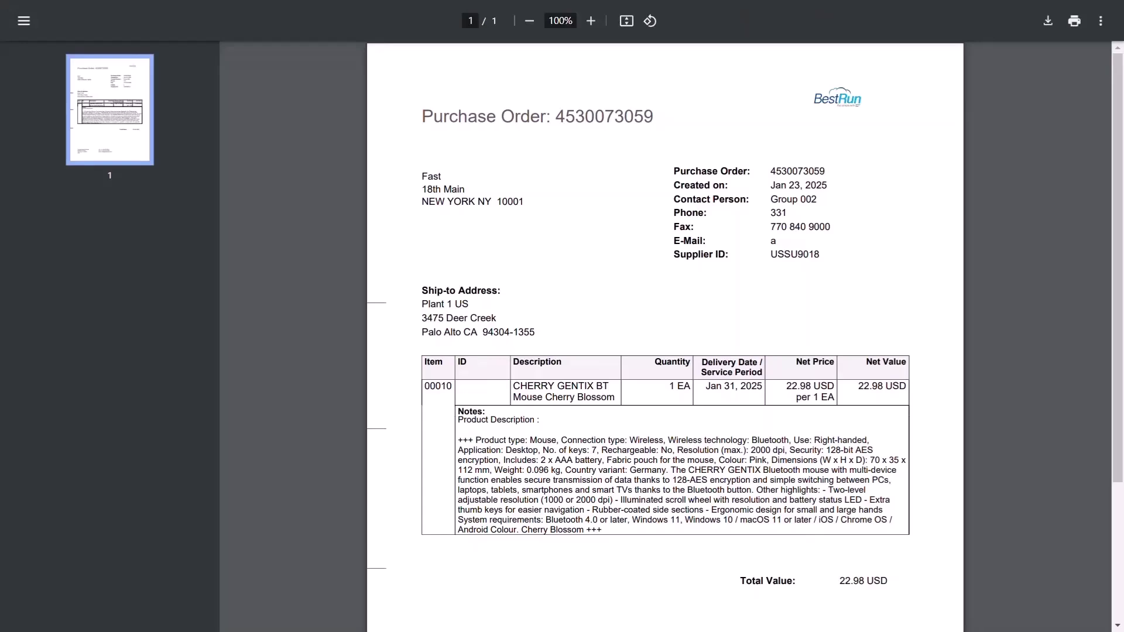
pyautogui.hotkey('ctrl', 'w')
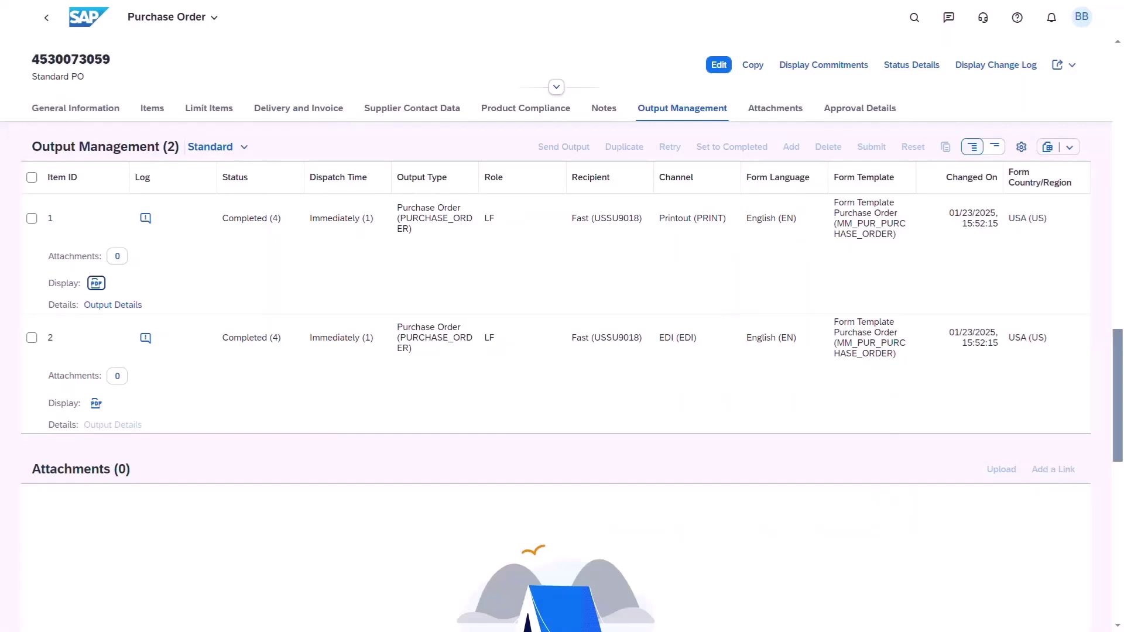
pyautogui.click(46, 18)
pyautogui.click(85, 243)
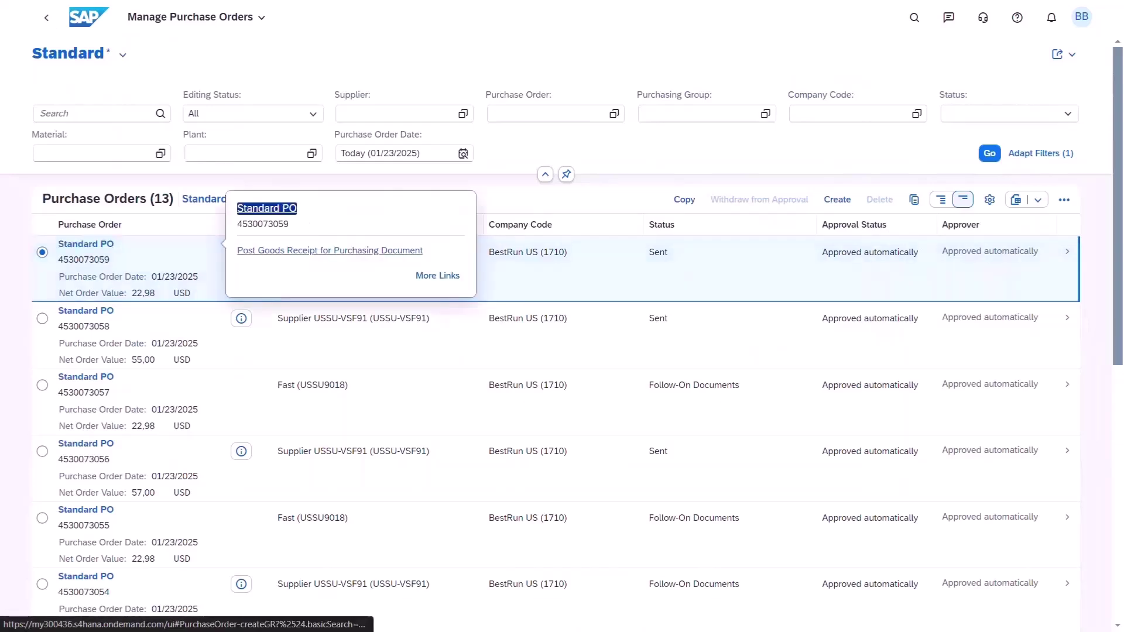
pyautogui.click(330, 250)
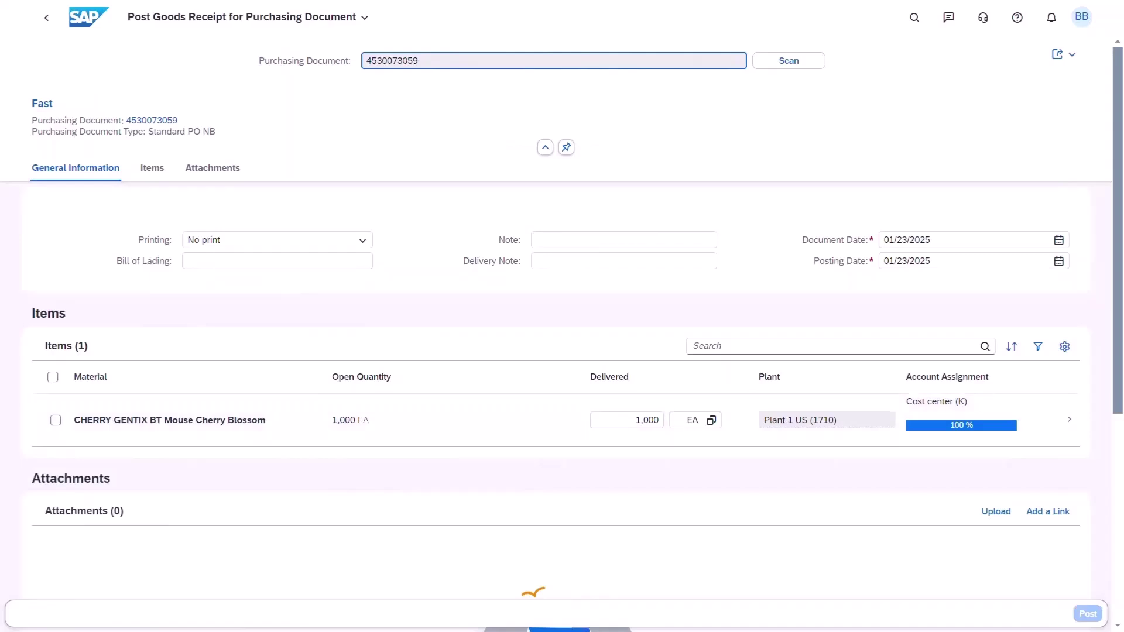
pyautogui.click(55, 421)
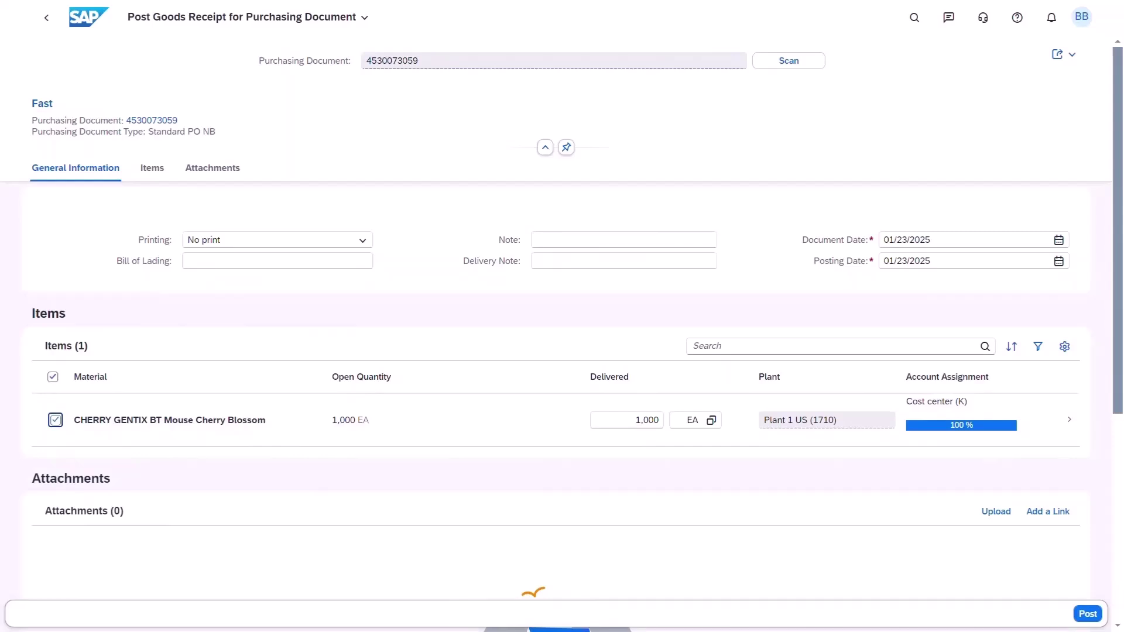
pyautogui.click(1087, 613)
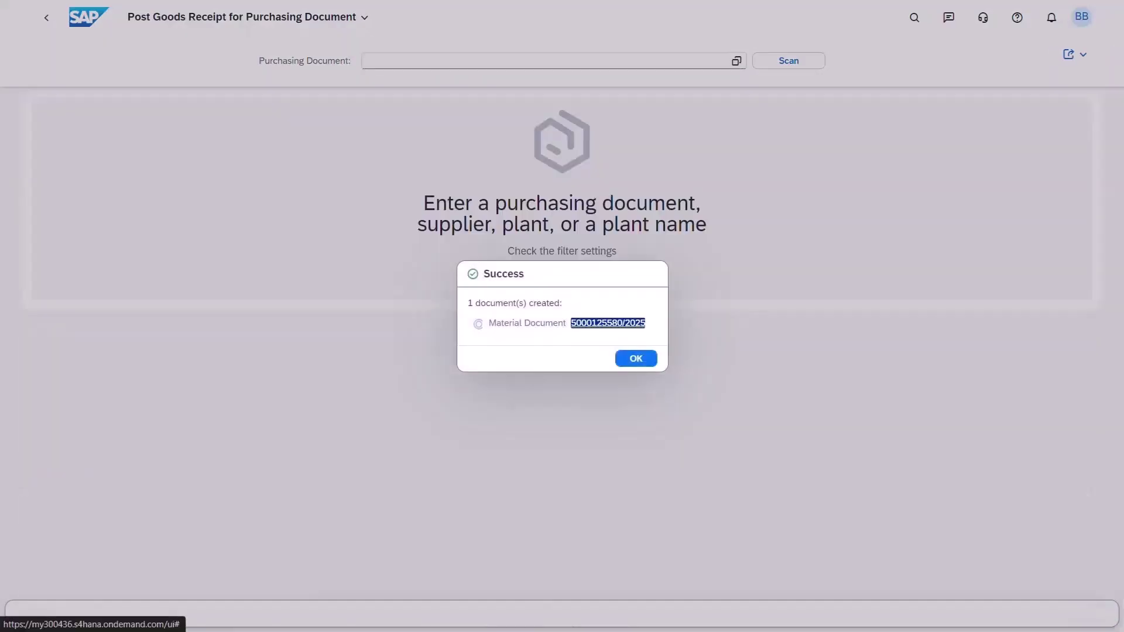
pyautogui.click(636, 359)
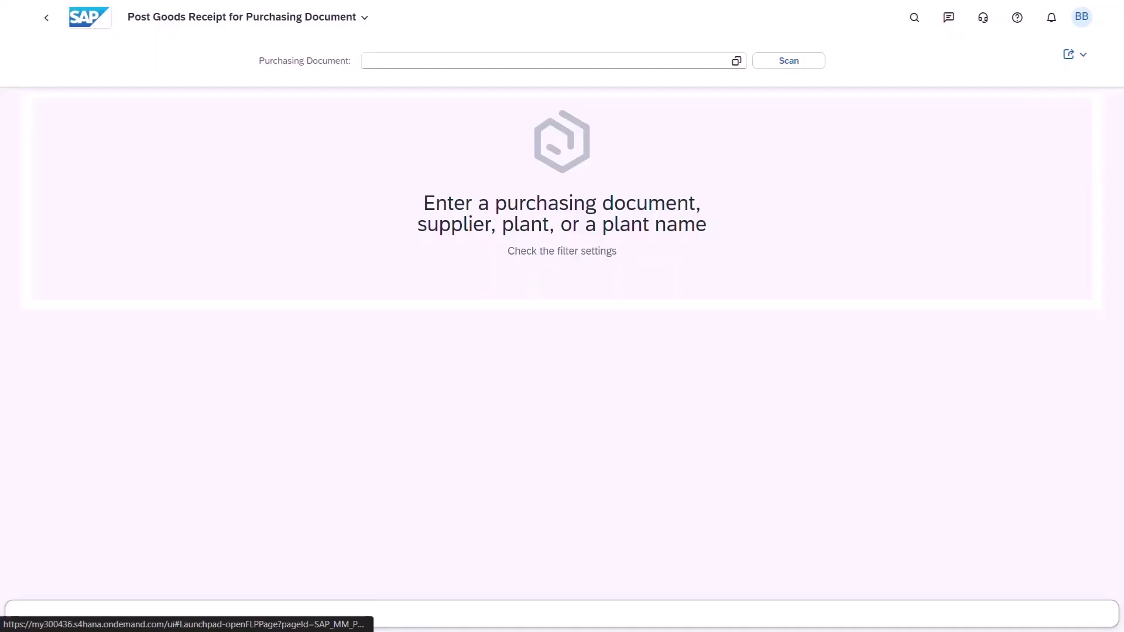
# - From the launchpad, open purchase request RE283 in My Purchase Requests' Fulfilled and Invoiced list
pyautogui.click(89, 17)
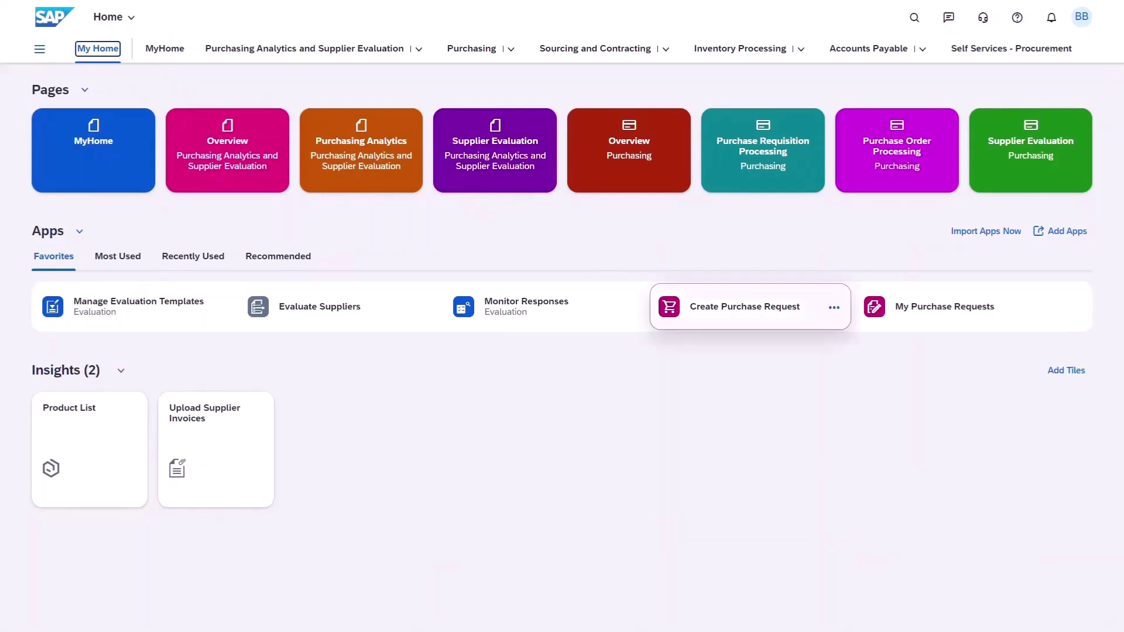
pyautogui.click(942, 306)
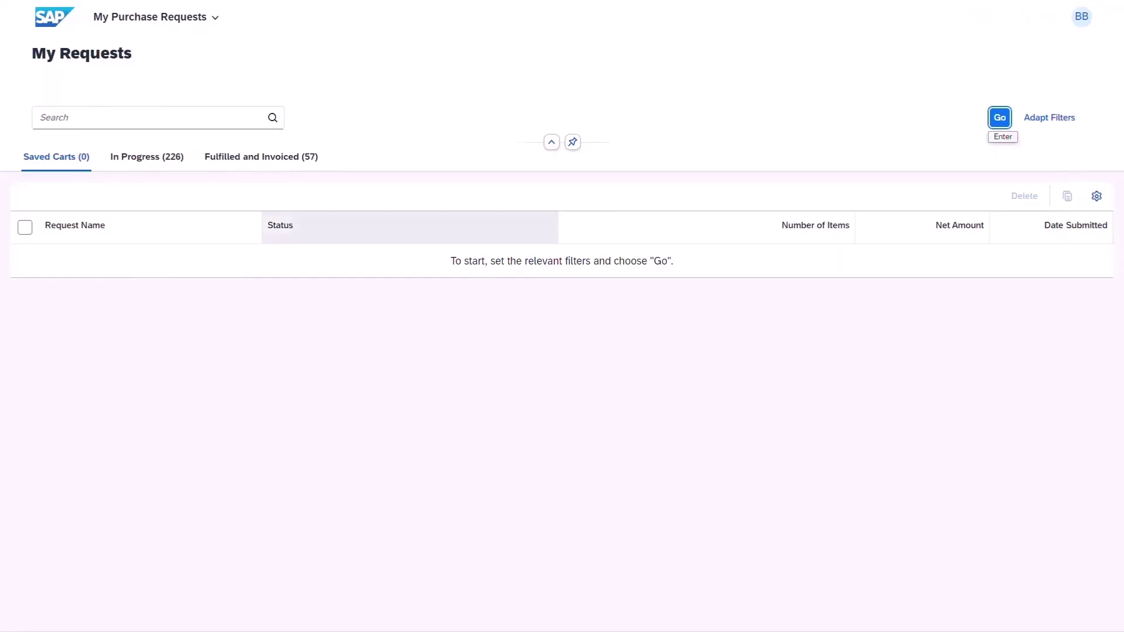
pyautogui.click(261, 156)
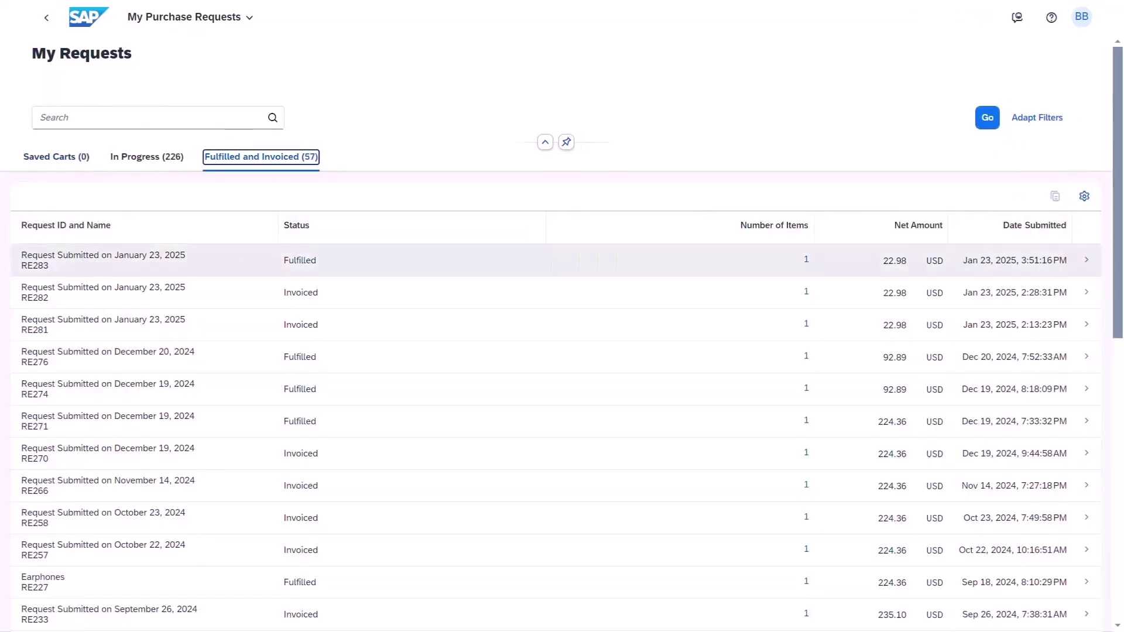
pyautogui.click(304, 261)
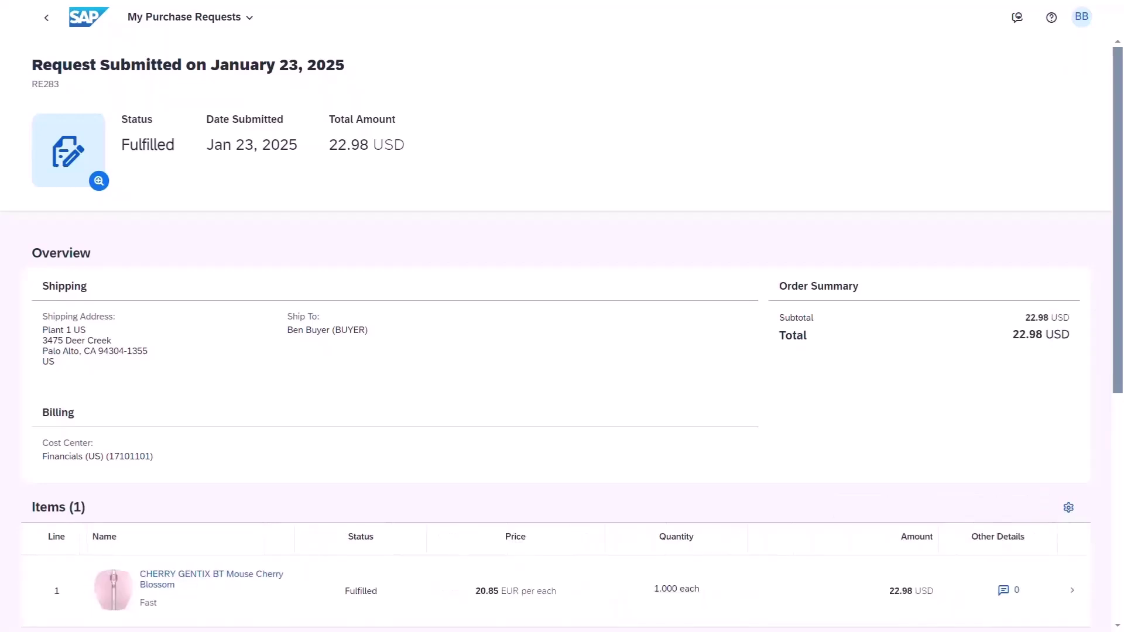
# - Confirm the Cherry Blossom mouse item's status flow shows Invoice pending, then return Home
pyautogui.click(1072, 590)
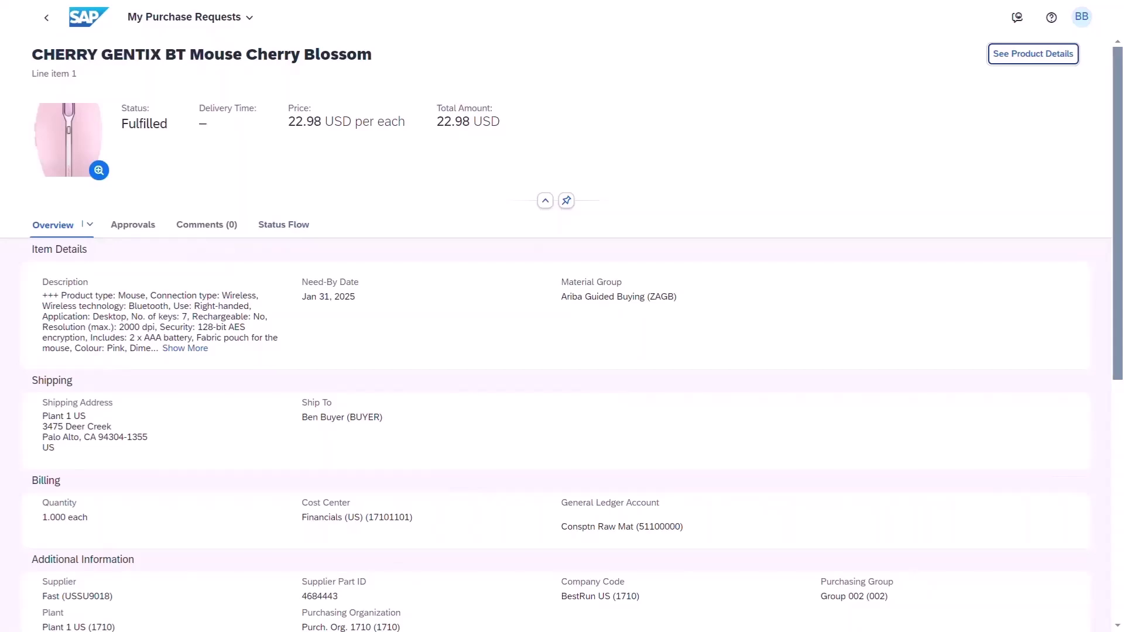
pyautogui.click(283, 225)
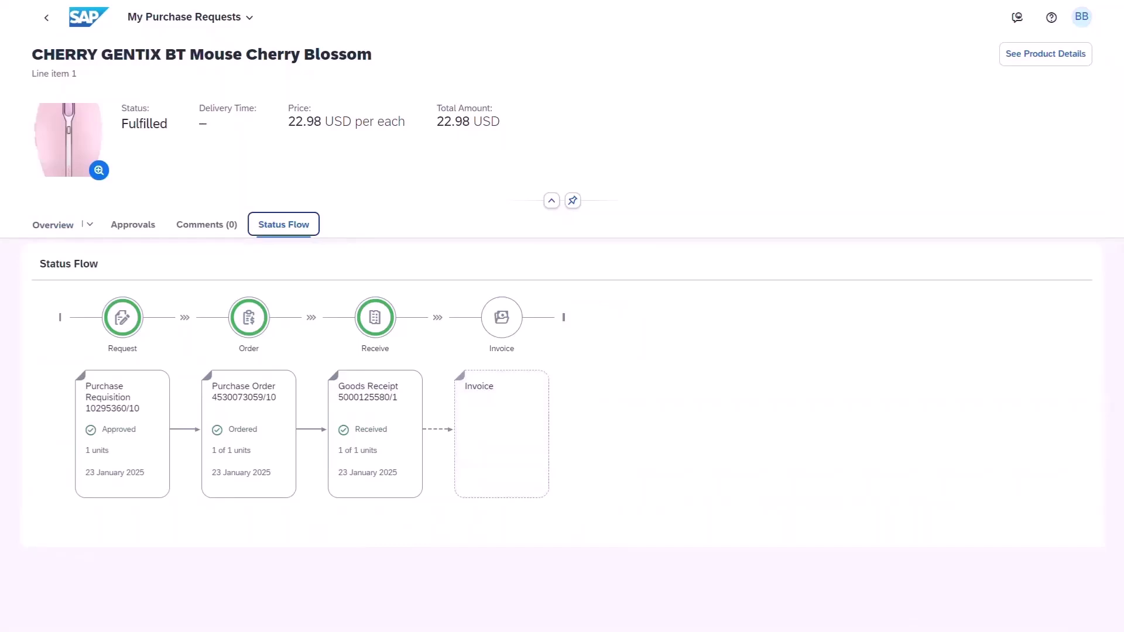
pyautogui.click(88, 18)
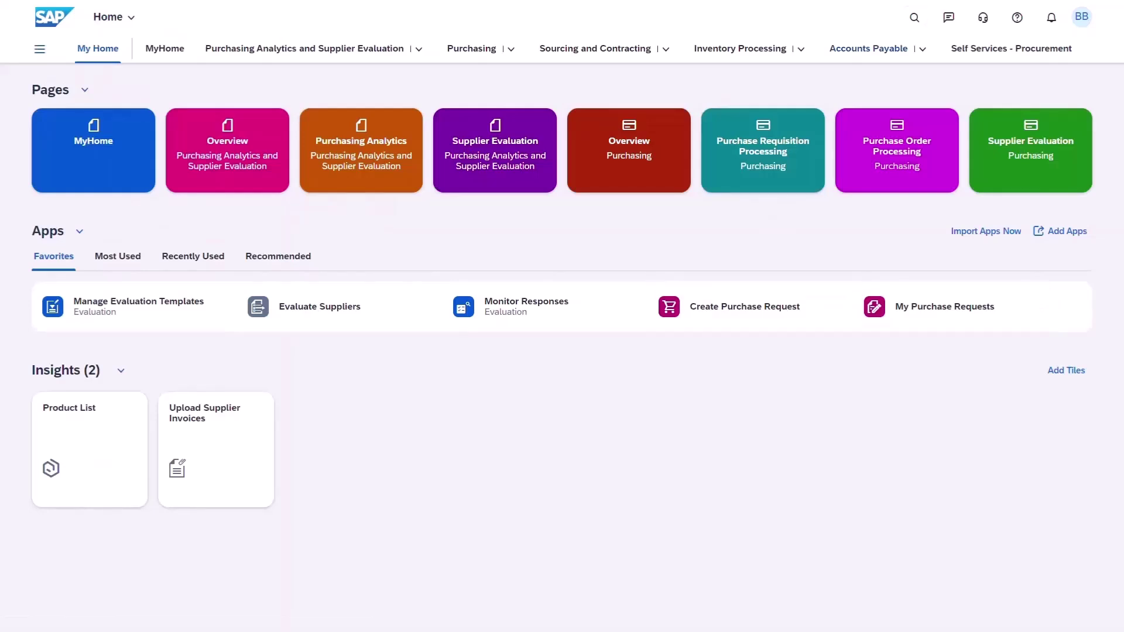
# - Start a new supplier invoice from Accounts Payable > Supplier Invoices > Create Supplier Invoice
pyautogui.click(922, 49)
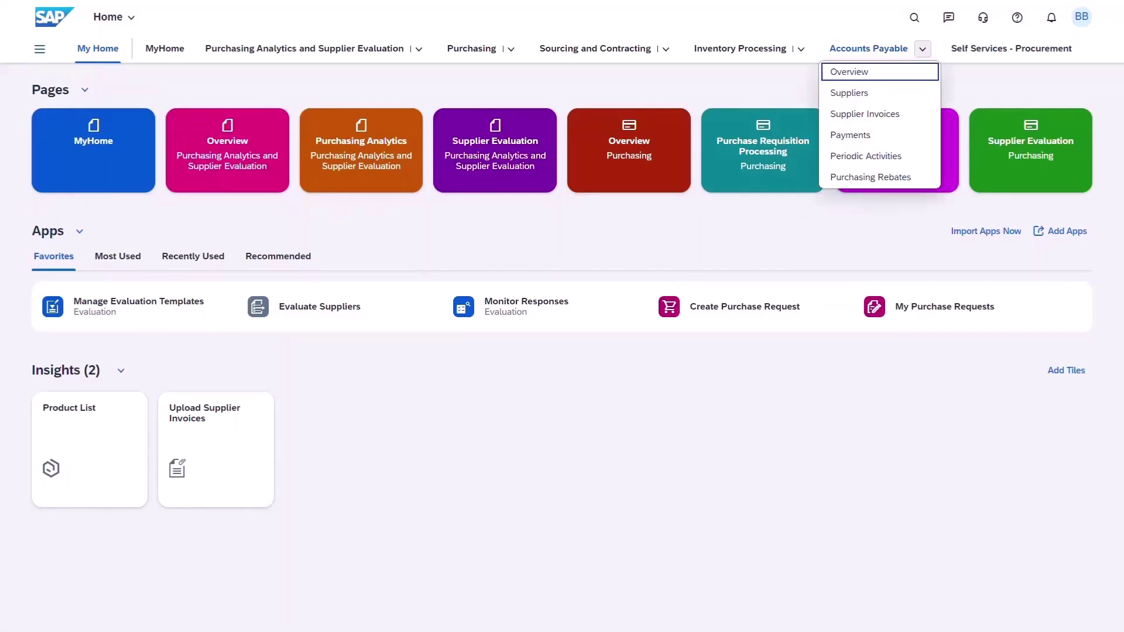
pyautogui.click(864, 113)
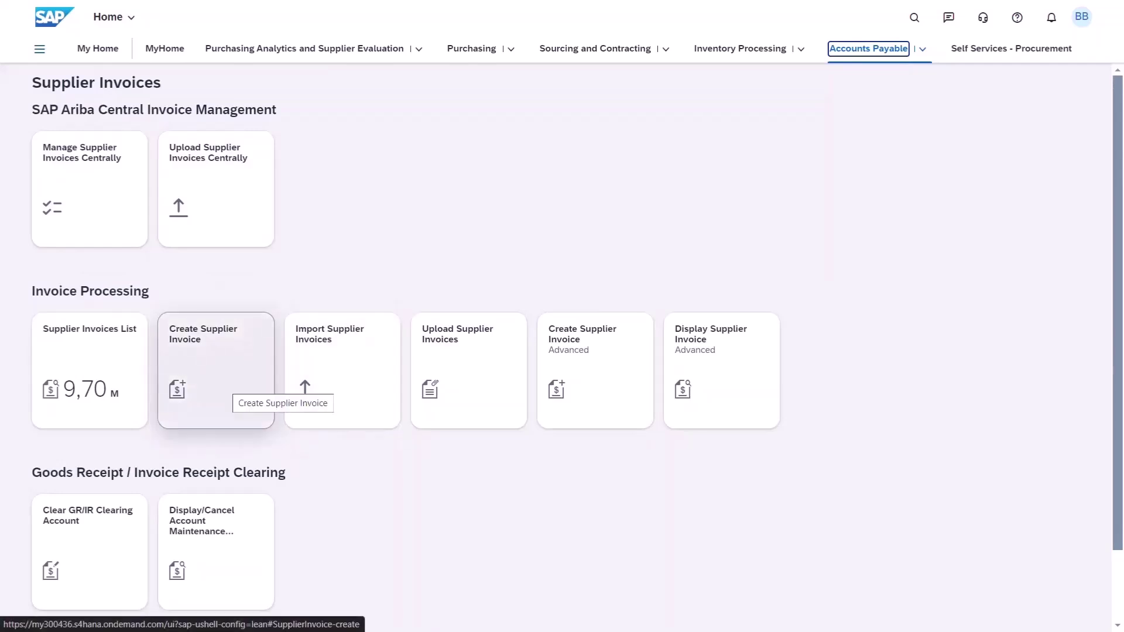
pyautogui.click(231, 391)
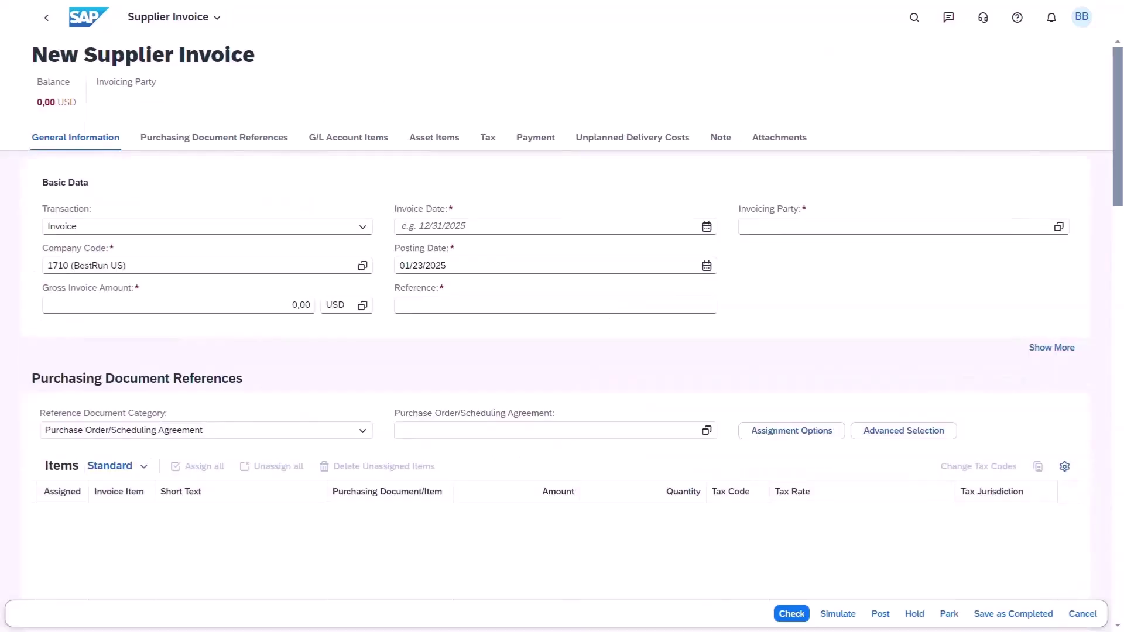
# - Enter a gross amount of 22,98 USD and invoice date 01/23/2025
pyautogui.doubleClick(301, 305)
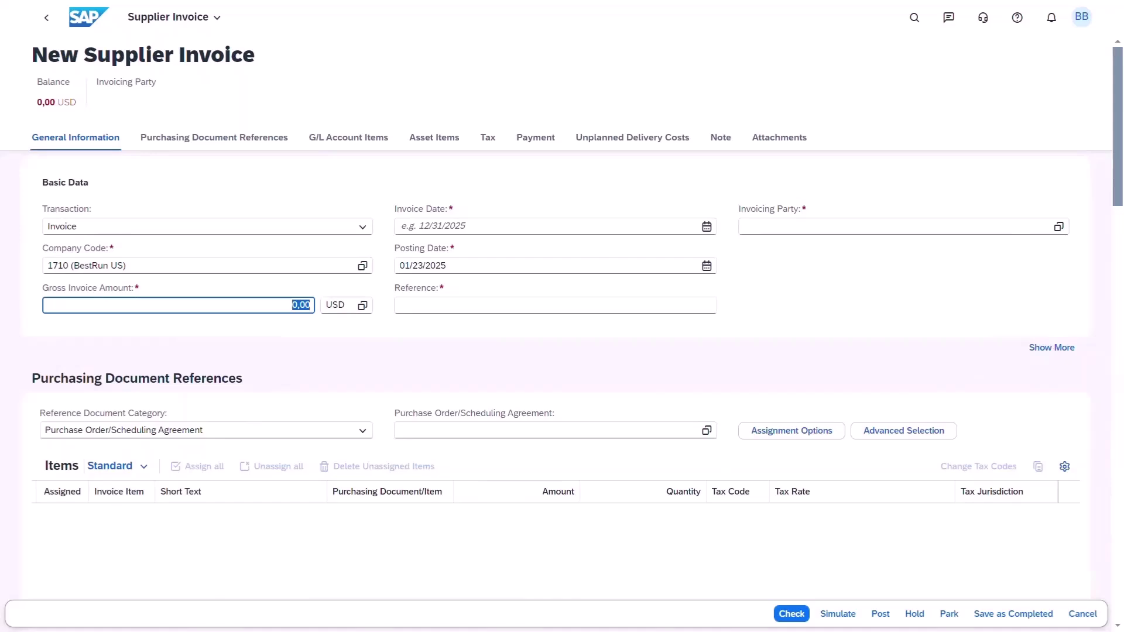
pyautogui.write('22,98')
pyautogui.press('Tab')
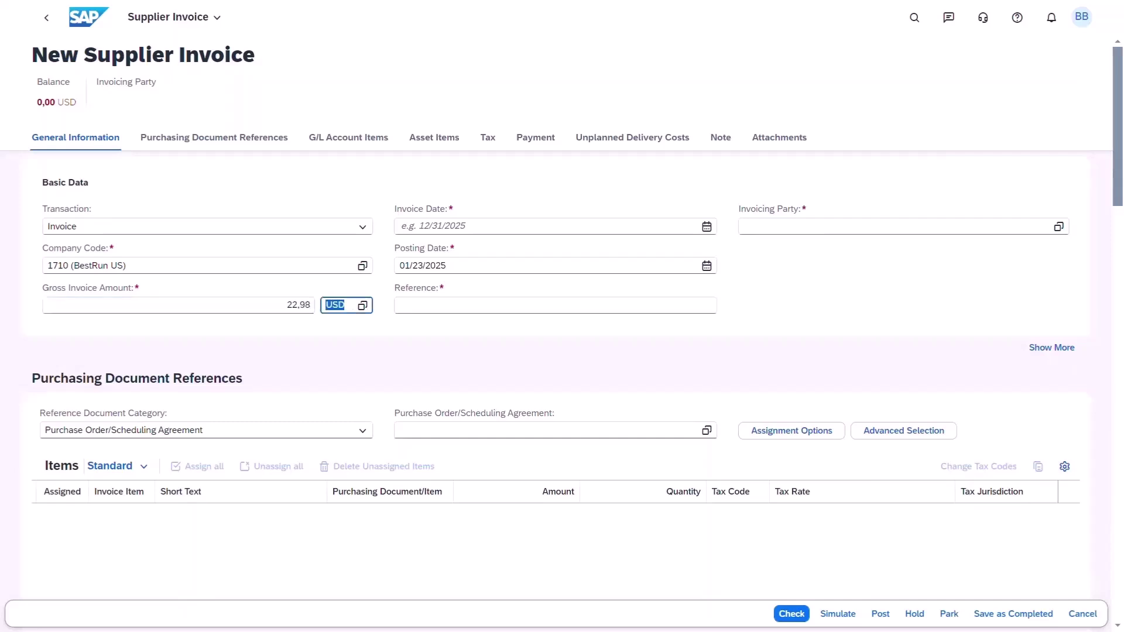
pyautogui.click(707, 227)
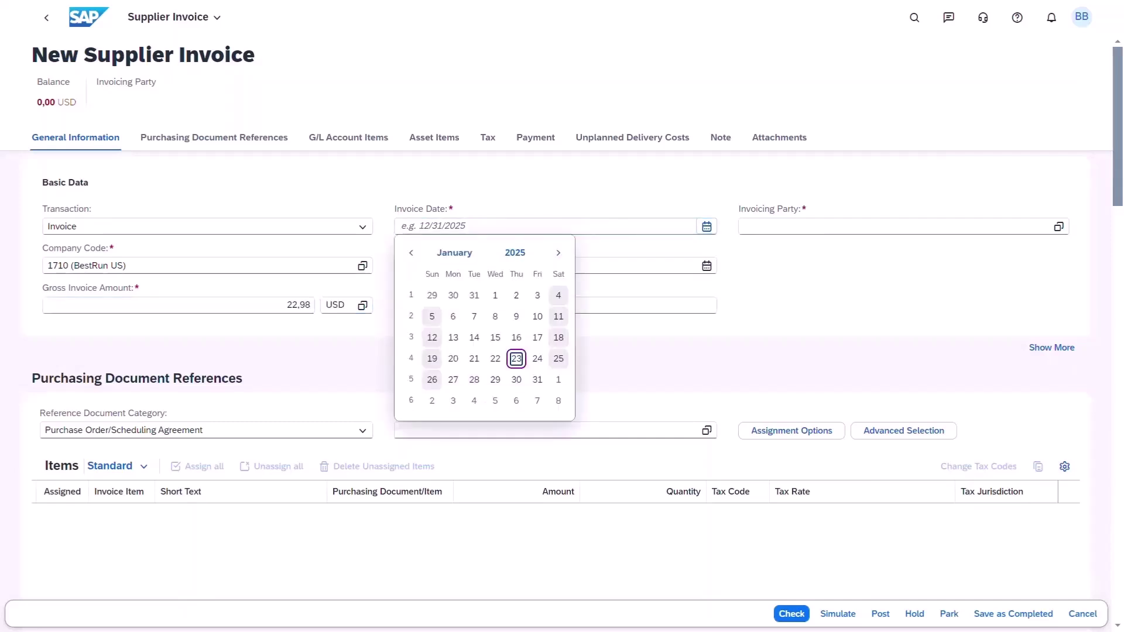
pyautogui.press('Return')
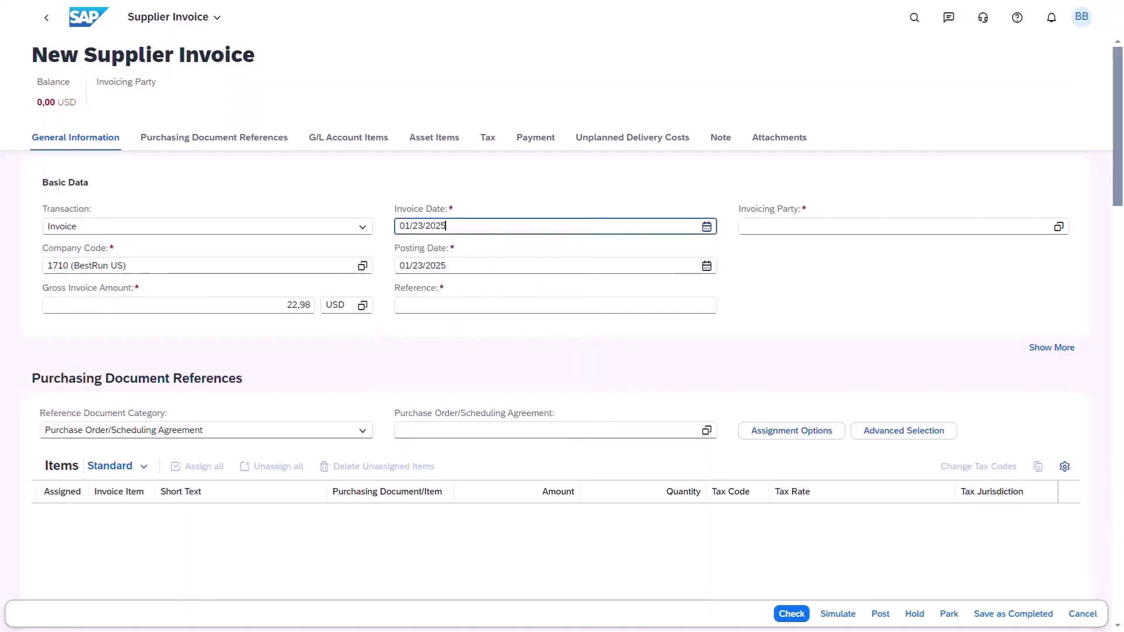
pyautogui.click(555, 305)
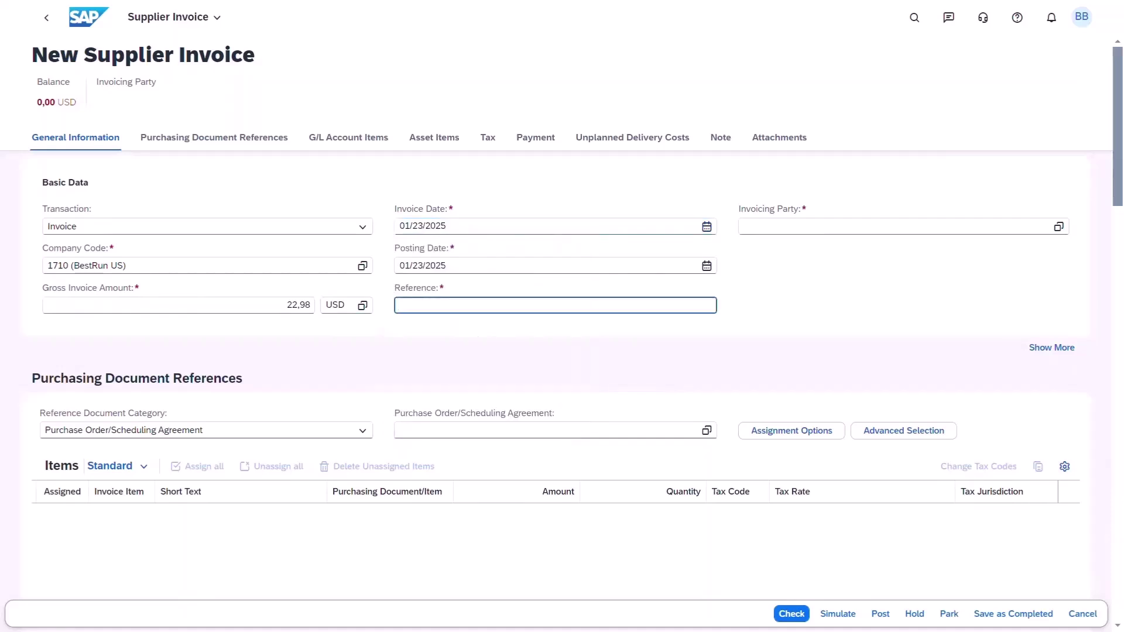
pyautogui.hotkey('ctrl', 'v')
pyautogui.click(548, 431)
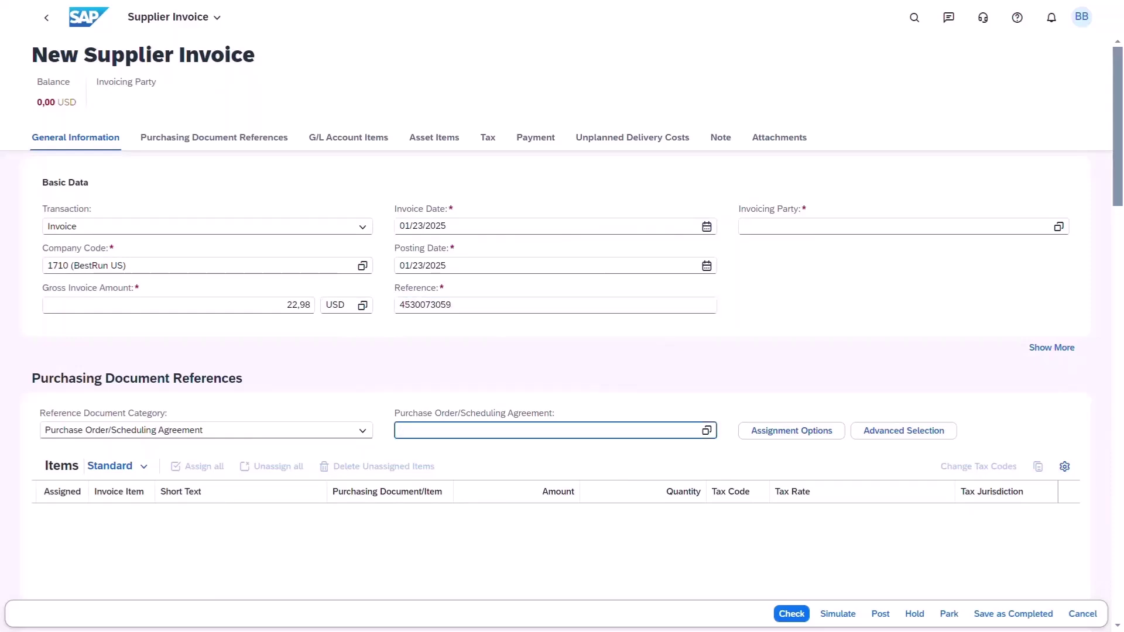
pyautogui.hotkey('ctrl', 'v')
pyautogui.press('Return')
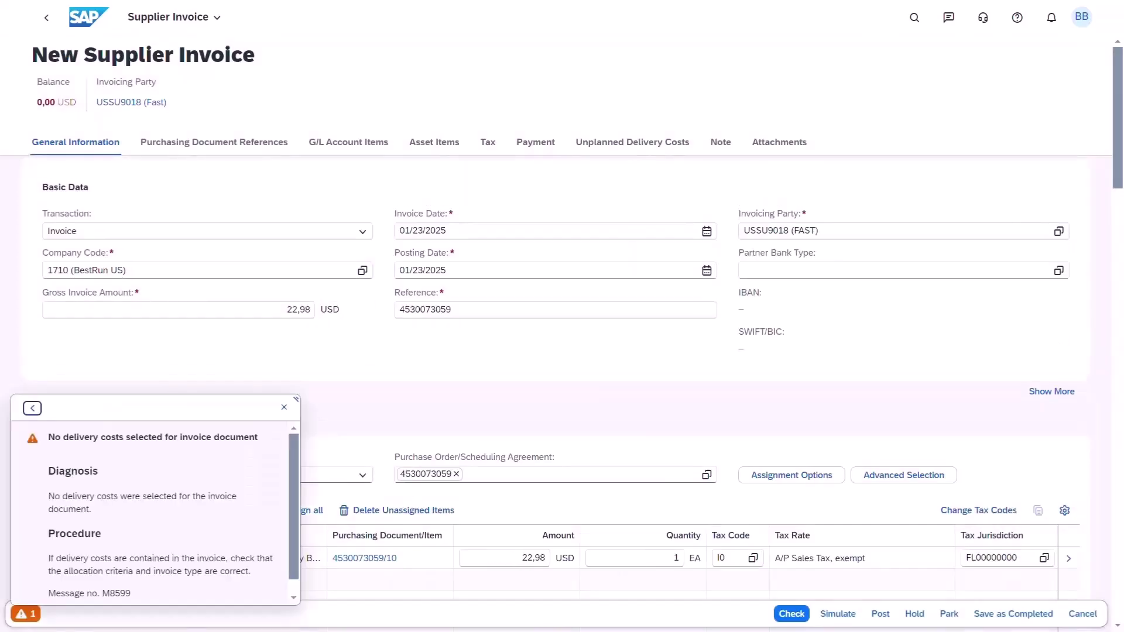
pyautogui.click(284, 407)
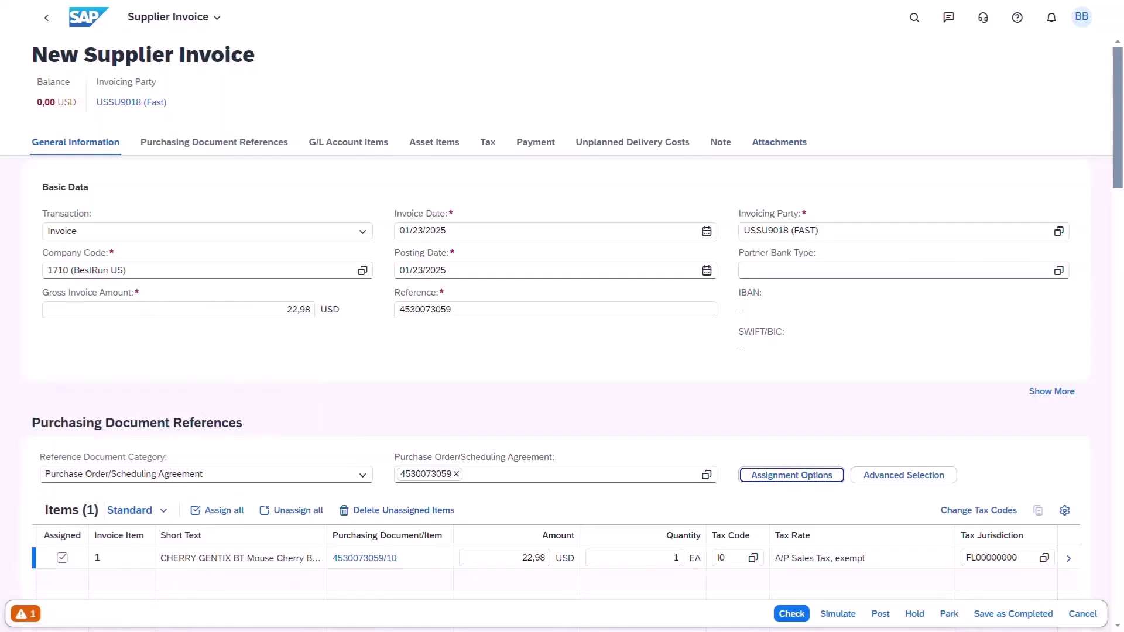
pyautogui.click(880, 614)
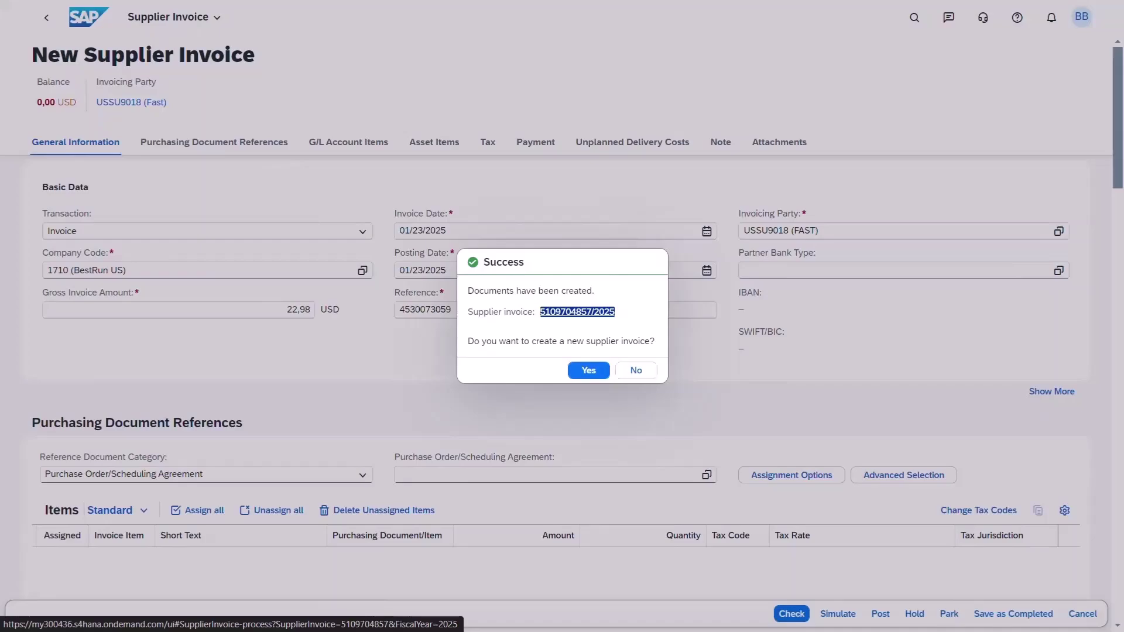
# - Decline another invoice and list Fulfilled and Invoiced requests in My Purchase Requests
pyautogui.click(636, 370)
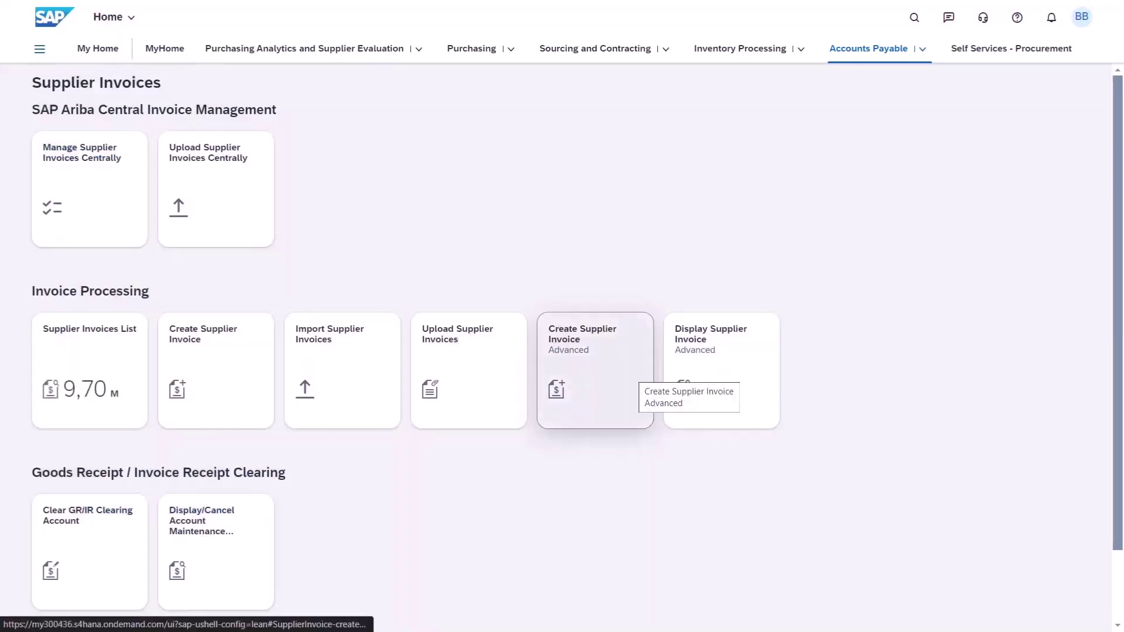
pyautogui.click(97, 49)
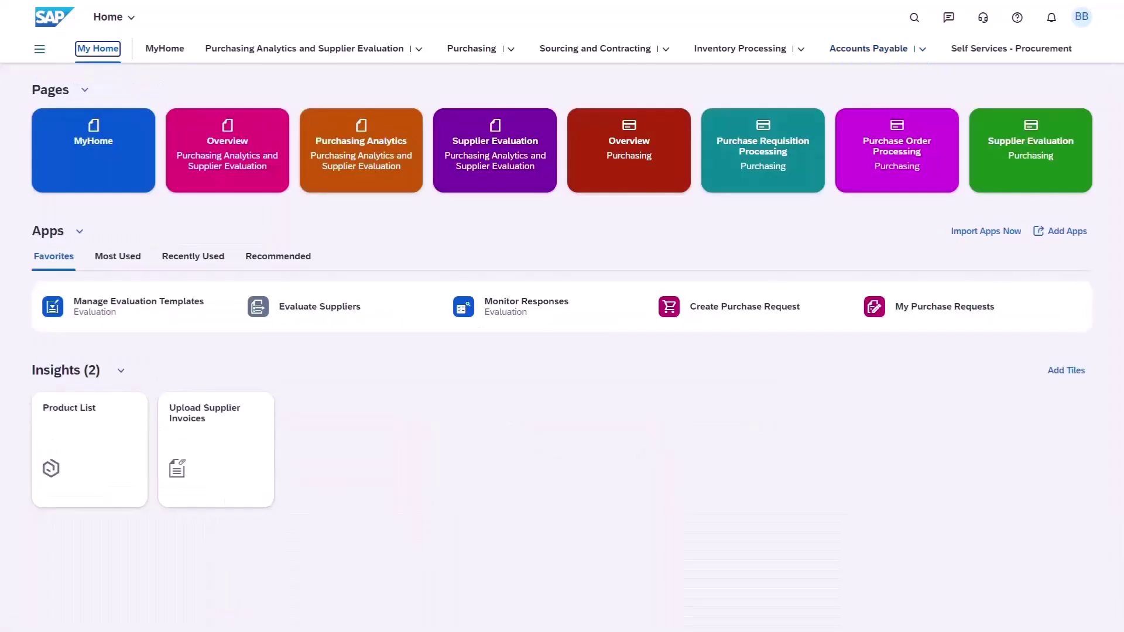
pyautogui.click(943, 306)
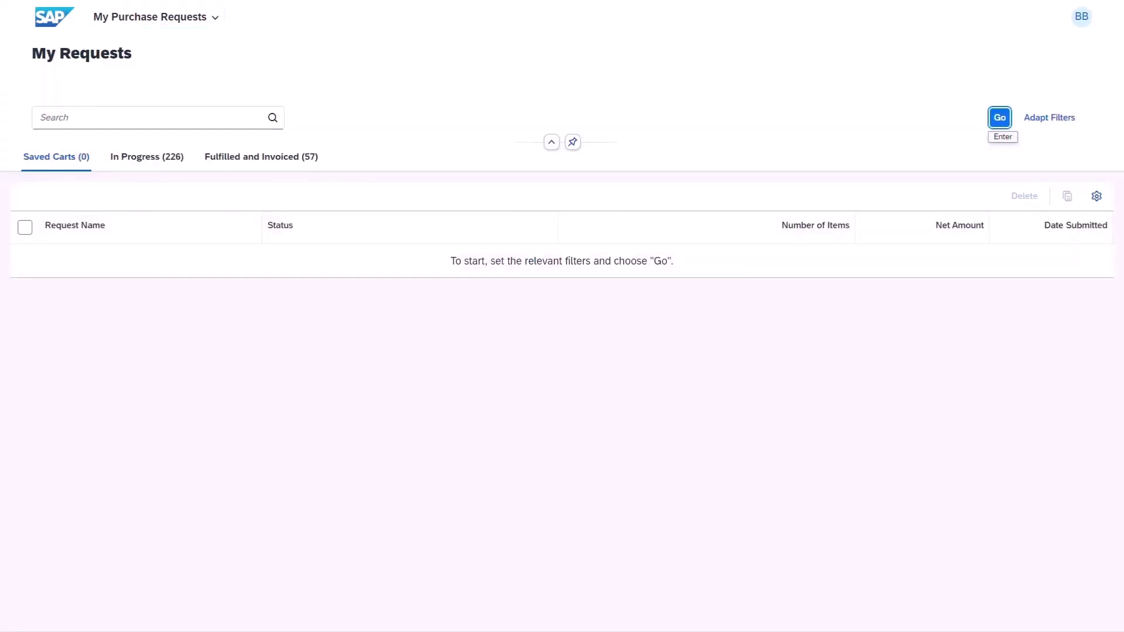
pyautogui.click(261, 157)
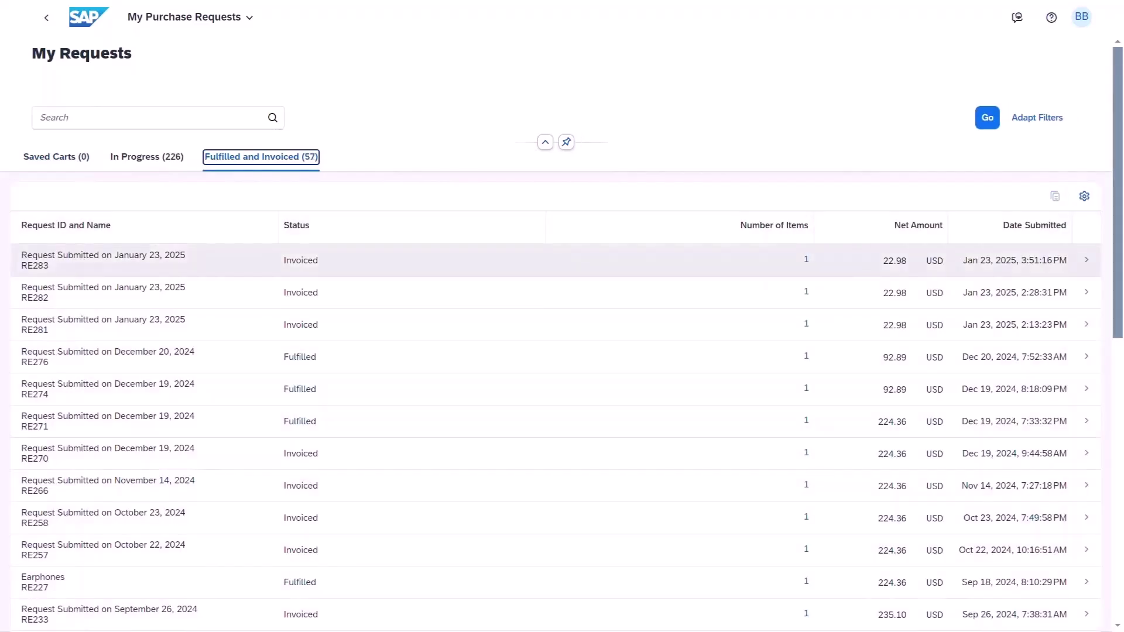
pyautogui.click(261, 260)
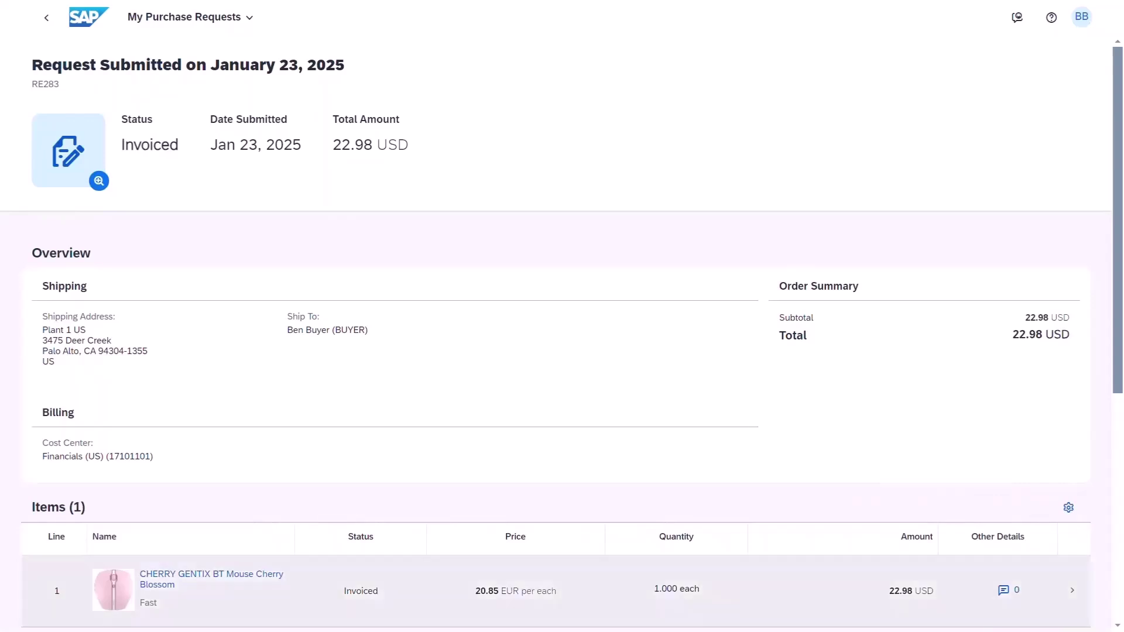
pyautogui.click(1071, 590)
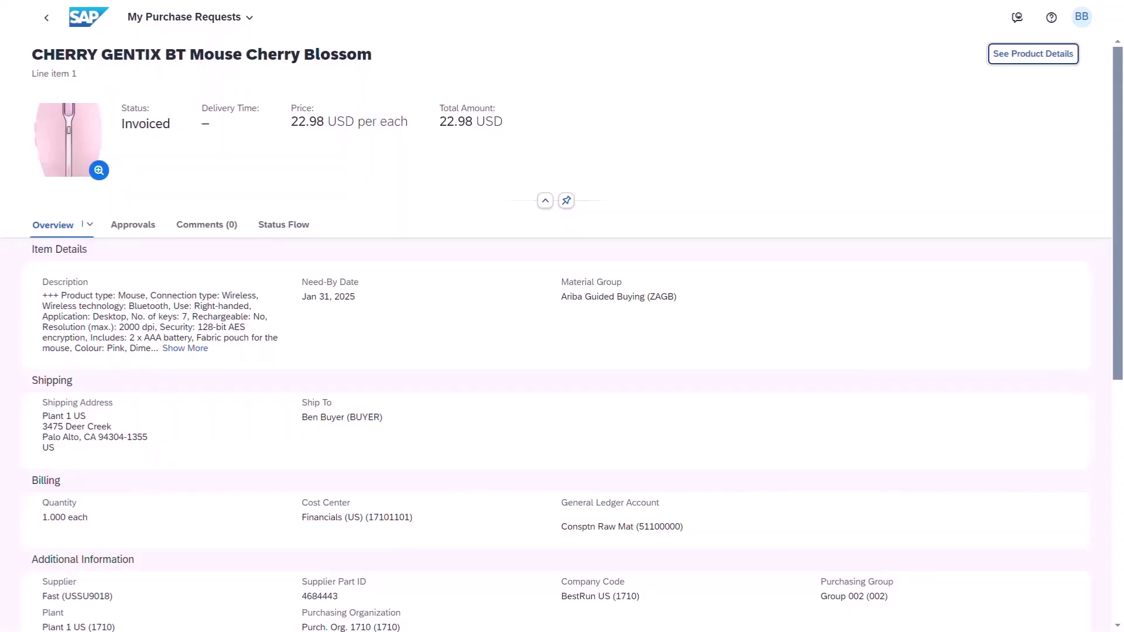
pyautogui.click(284, 225)
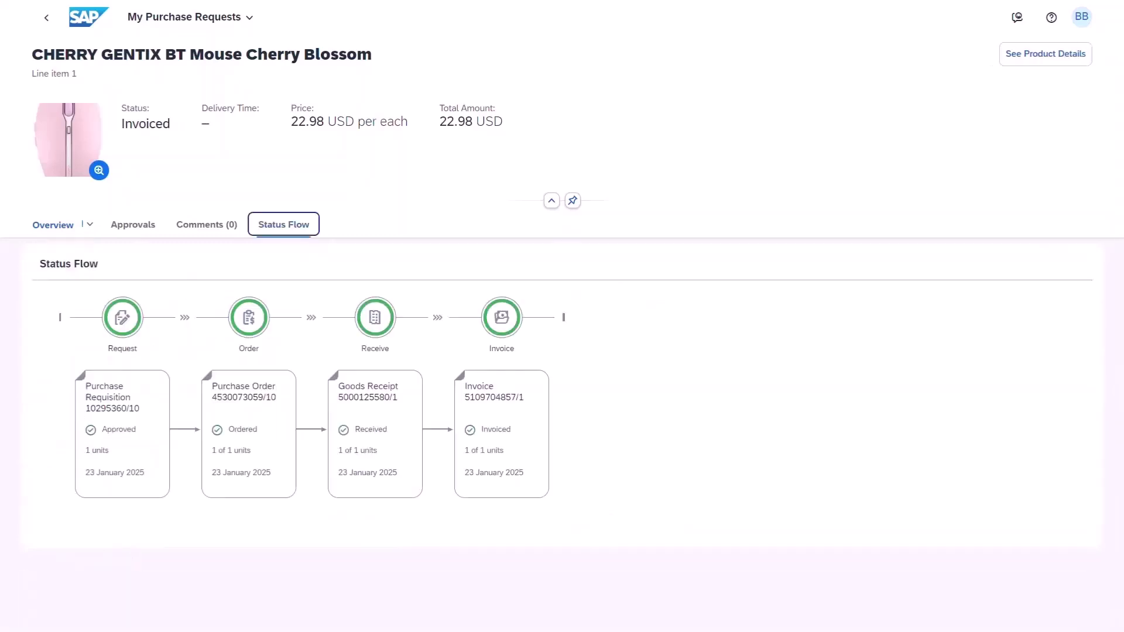